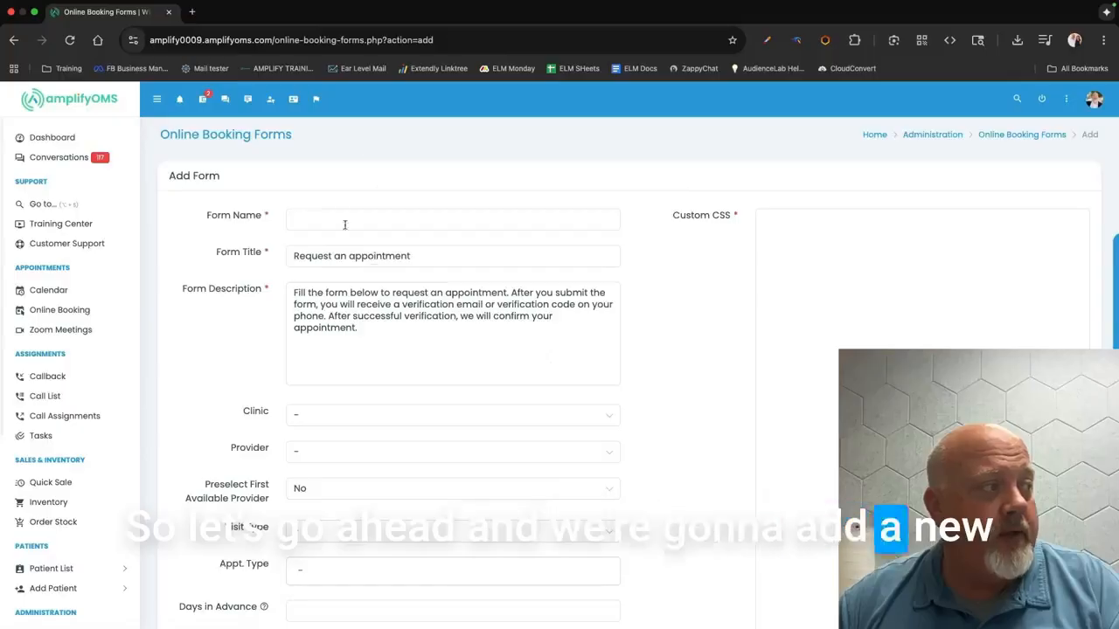
Step: Name the new online booking form "Test Booking Form"
click(373, 223)
text(Te)
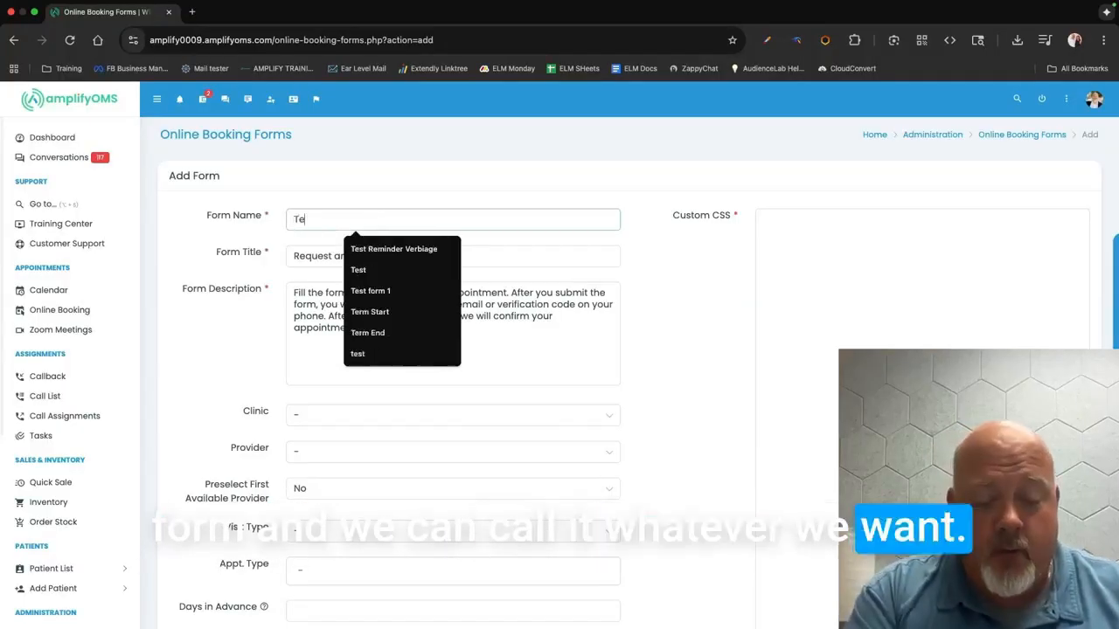
text(st Bo)
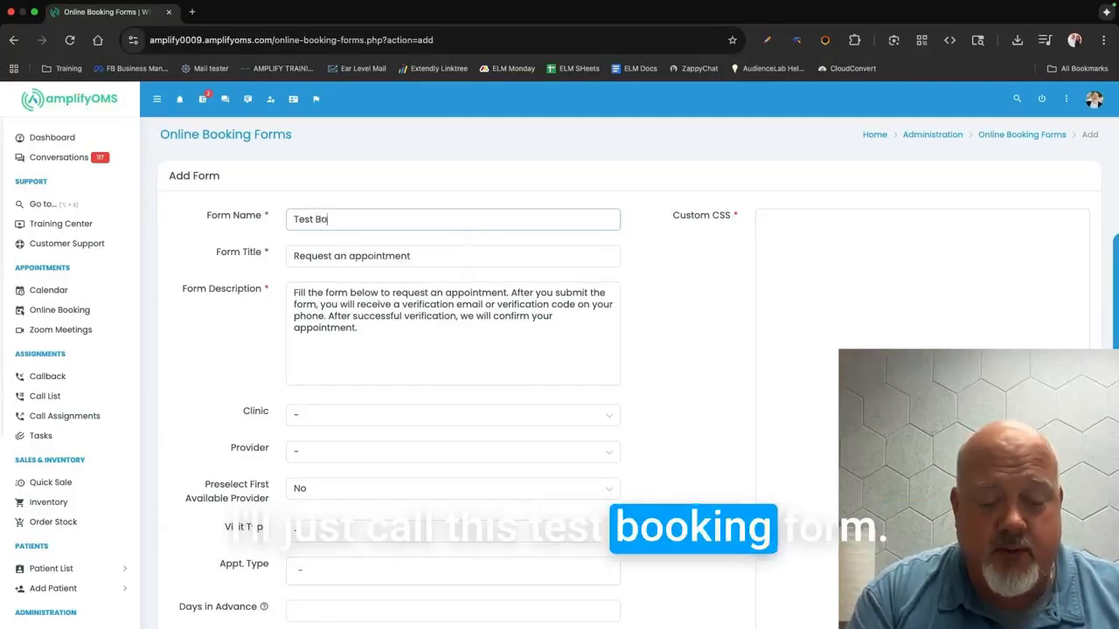
text(oking FO)
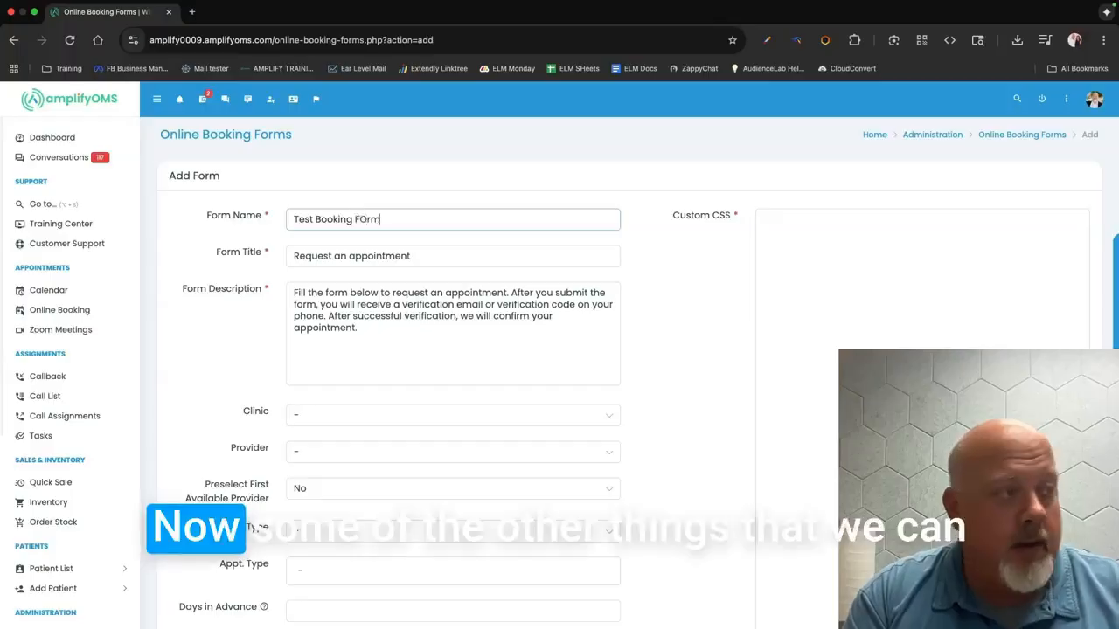
key(BackSpace)
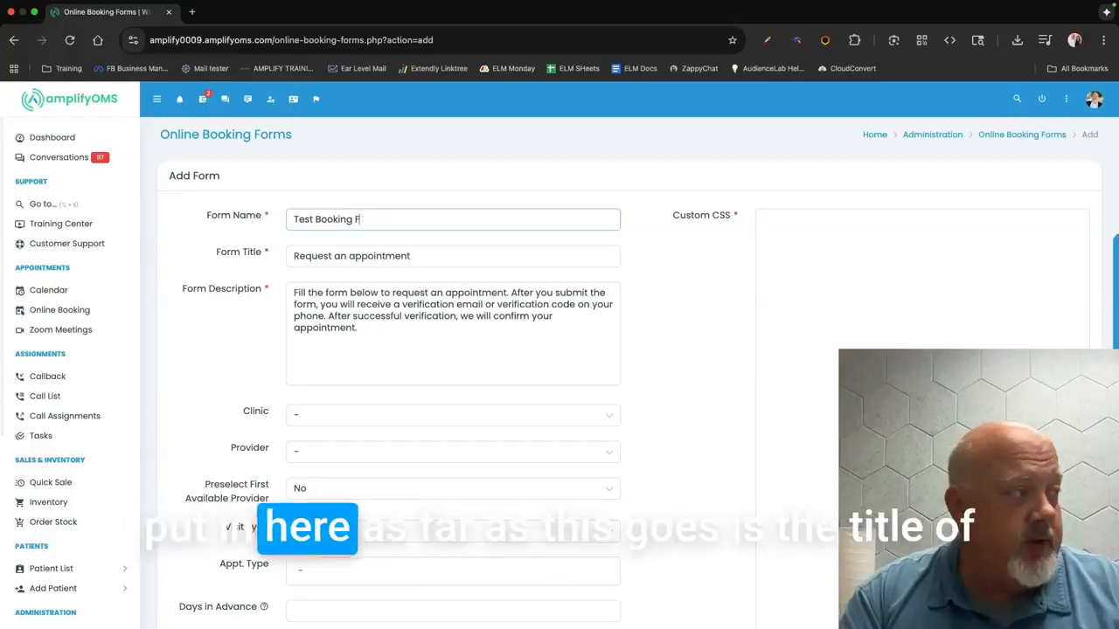
text(orm)
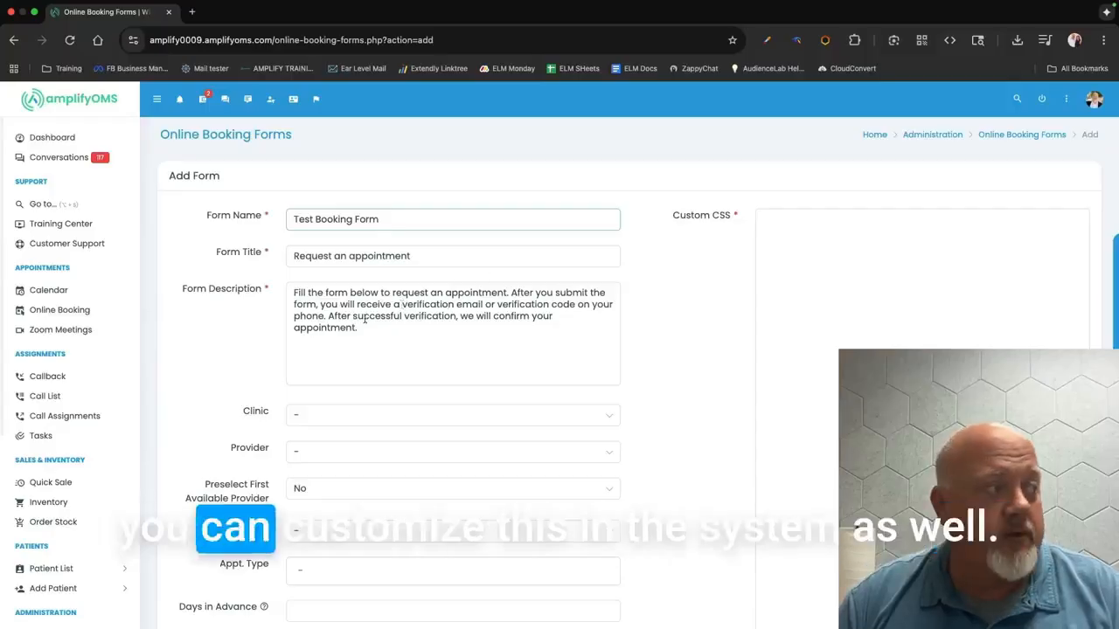
Step: Leave the form's clinic and provider blank and set Preselect First Available Provider to Yes
scroll(231, 324, down, 3)
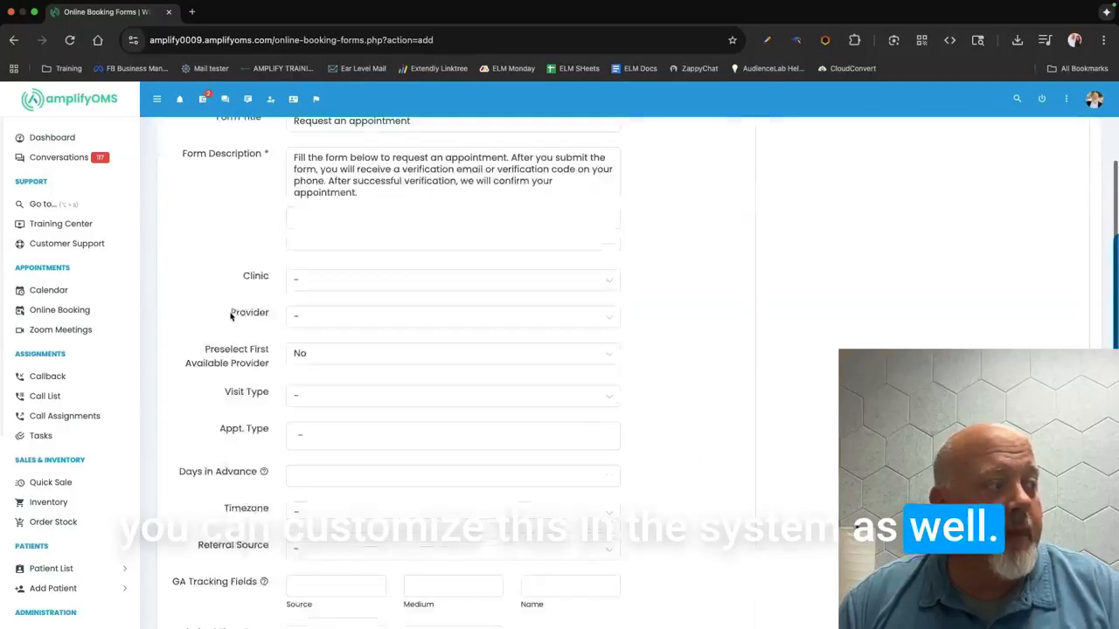
click(352, 280)
click(337, 281)
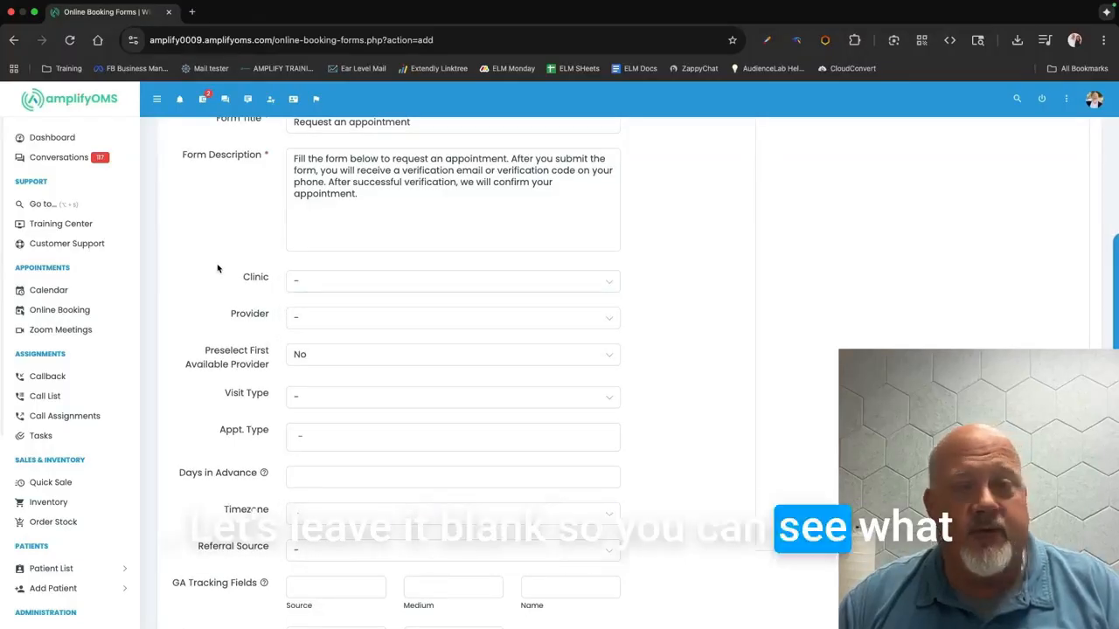
click(322, 320)
click(311, 314)
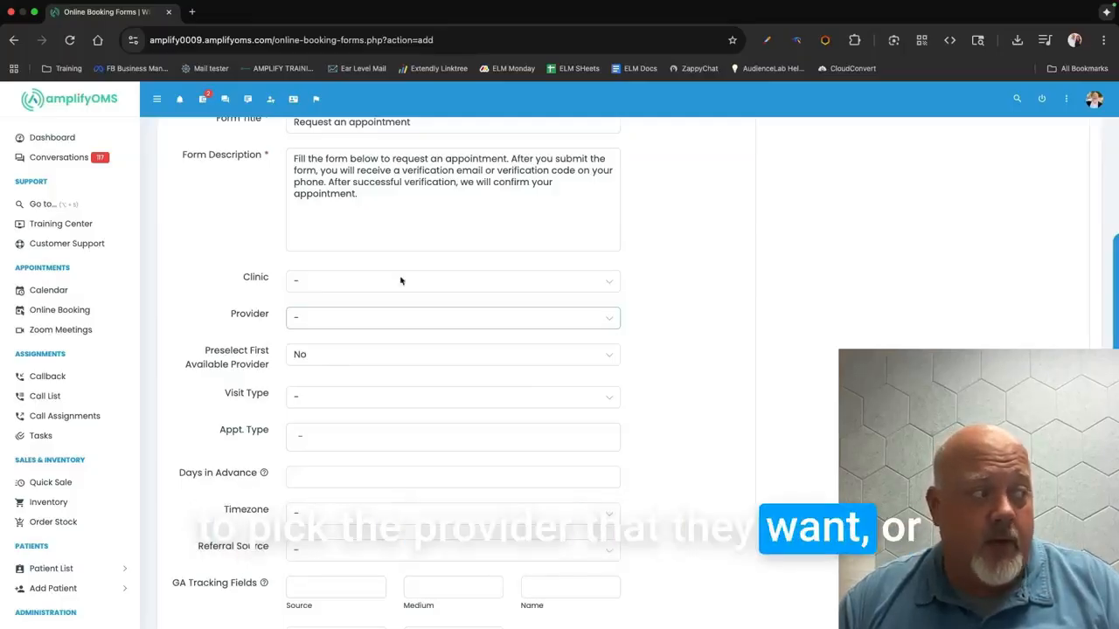
click(343, 357)
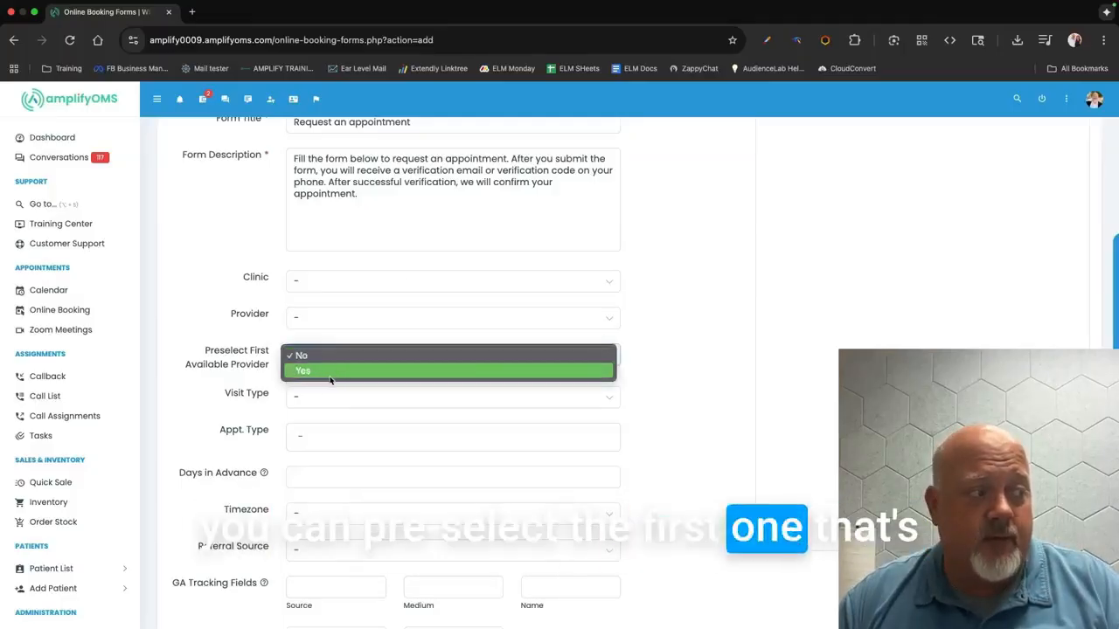
click(332, 372)
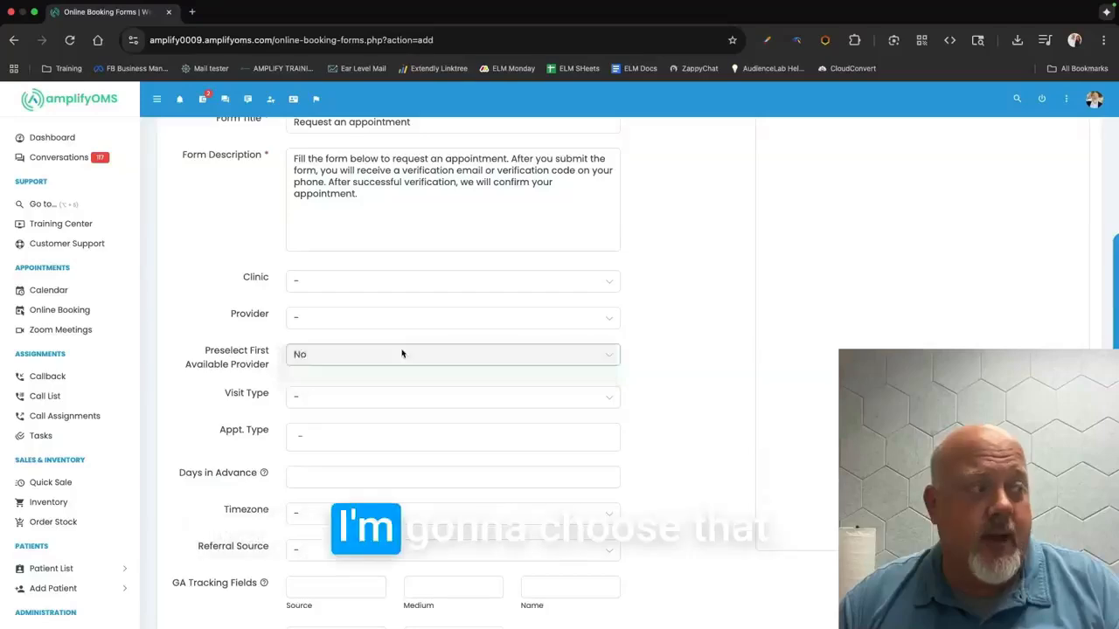
Step: Set the booking form's visit type to In-Office
scroll(377, 274, down, 1)
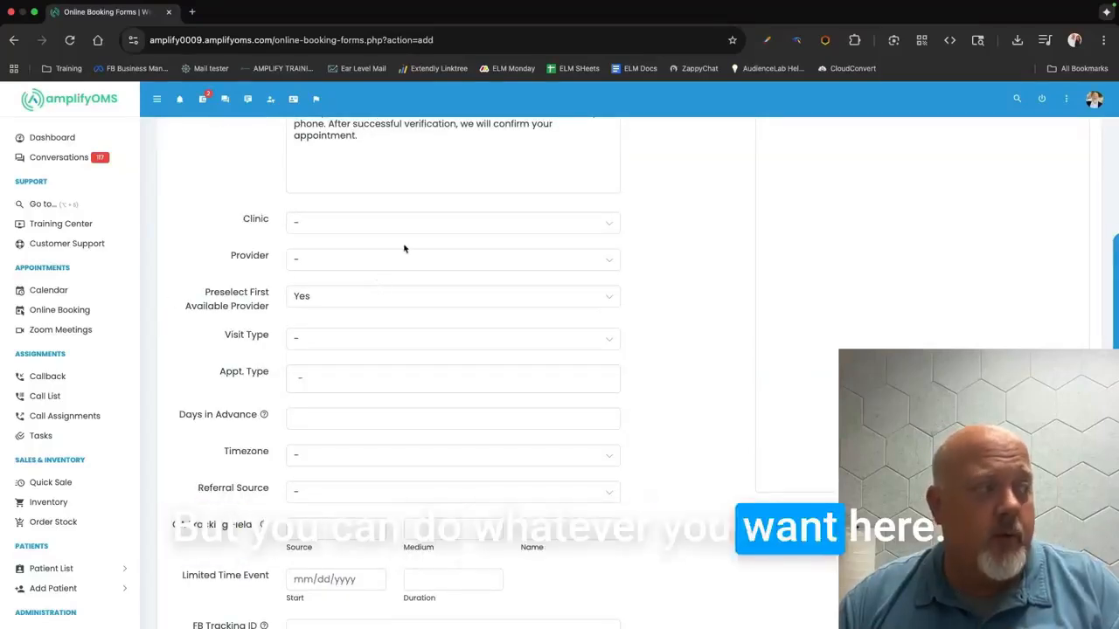
click(328, 344)
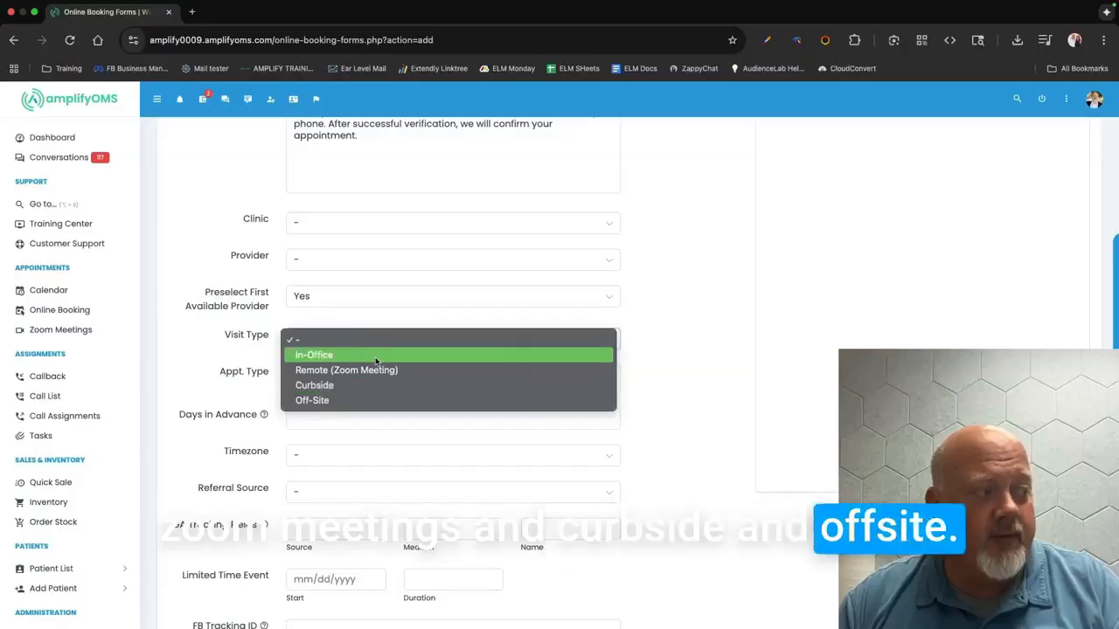
click(322, 300)
Step: Add the appointment types Hearing Aid Service (30 minutes) and Hearing Evaluation (Online Booking) (60 minutes) to the form
scroll(225, 292, down, 2)
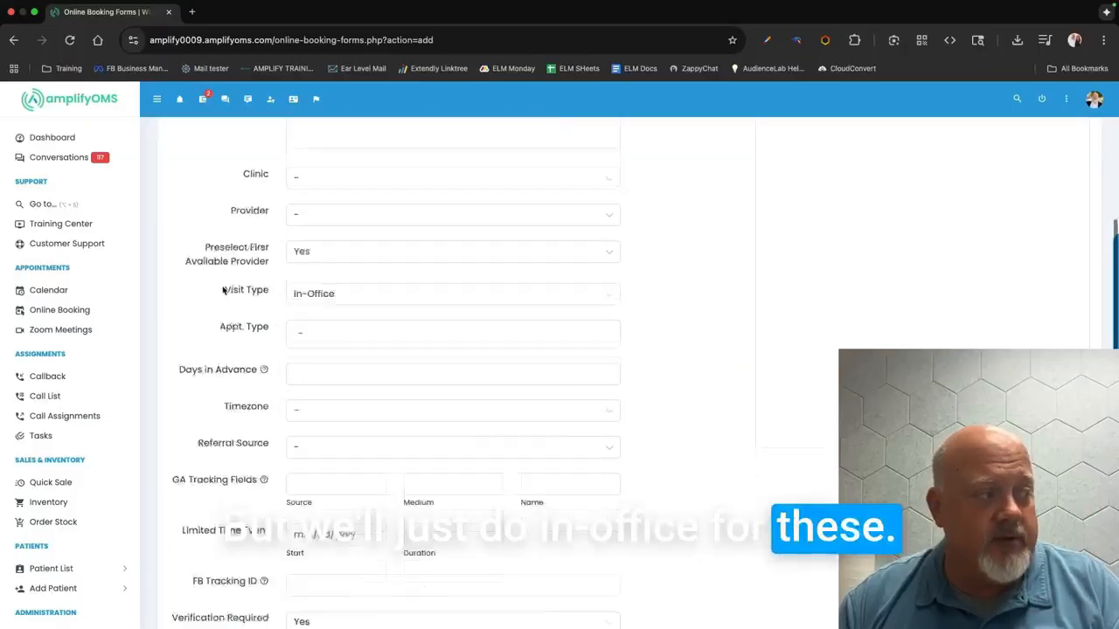
scroll(348, 313, down, 1)
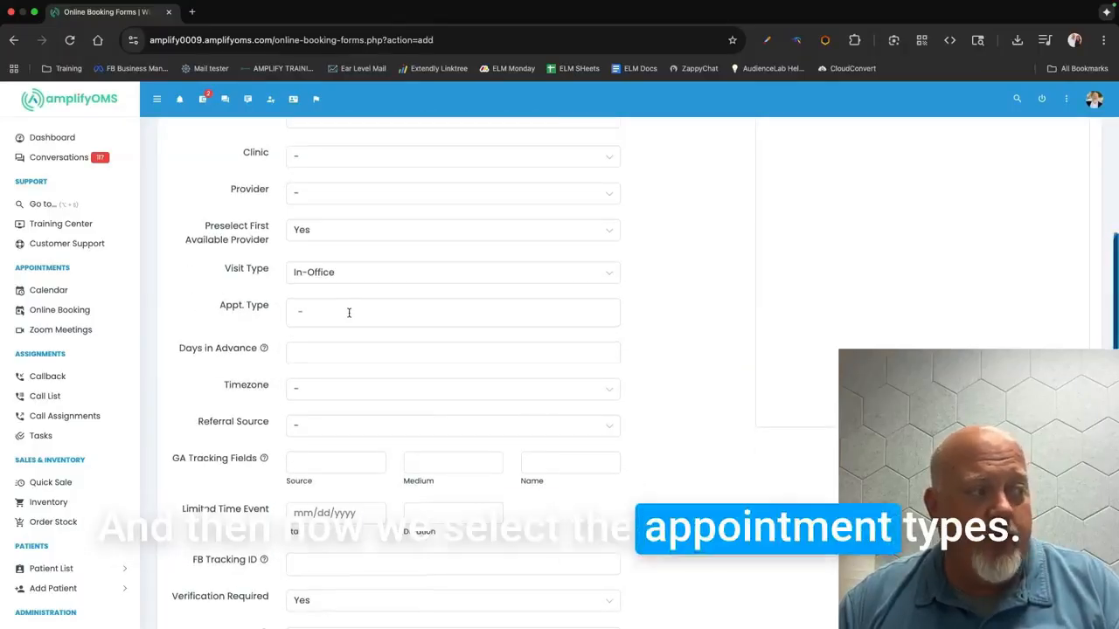
click(349, 312)
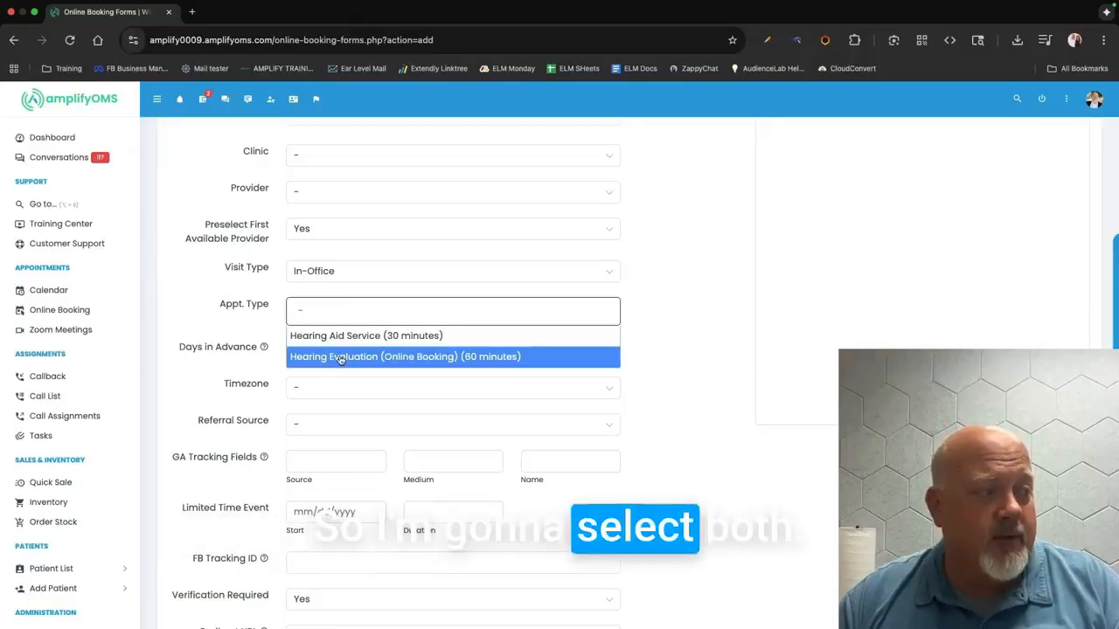
click(371, 357)
click(452, 322)
click(376, 357)
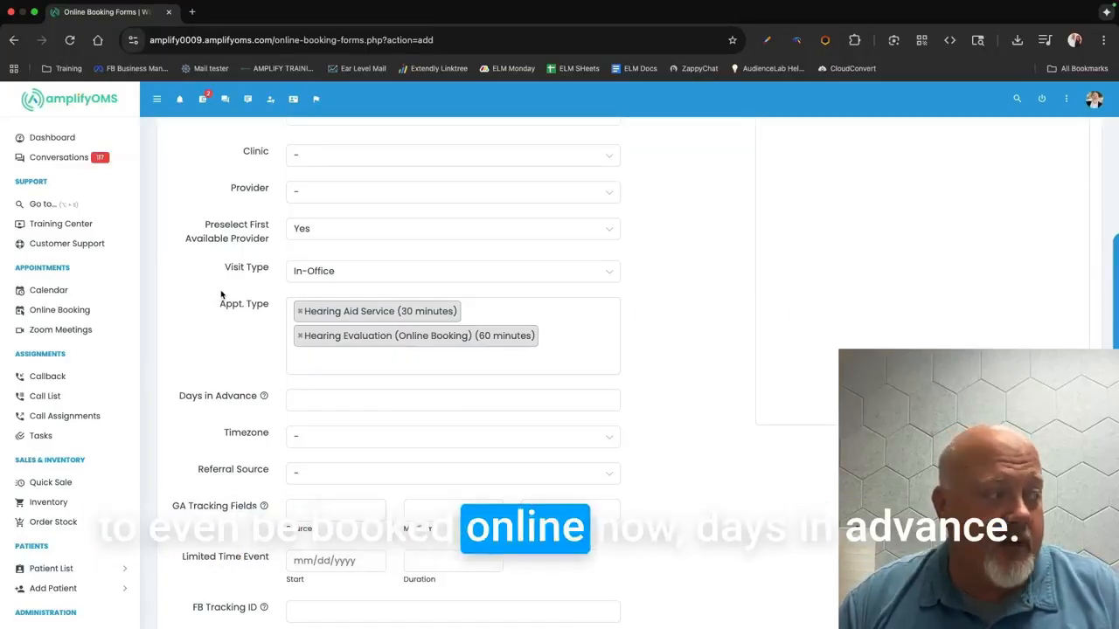
Step: Set Days in Advance to 2 and choose Online Booking as the form's referral source
click(316, 407)
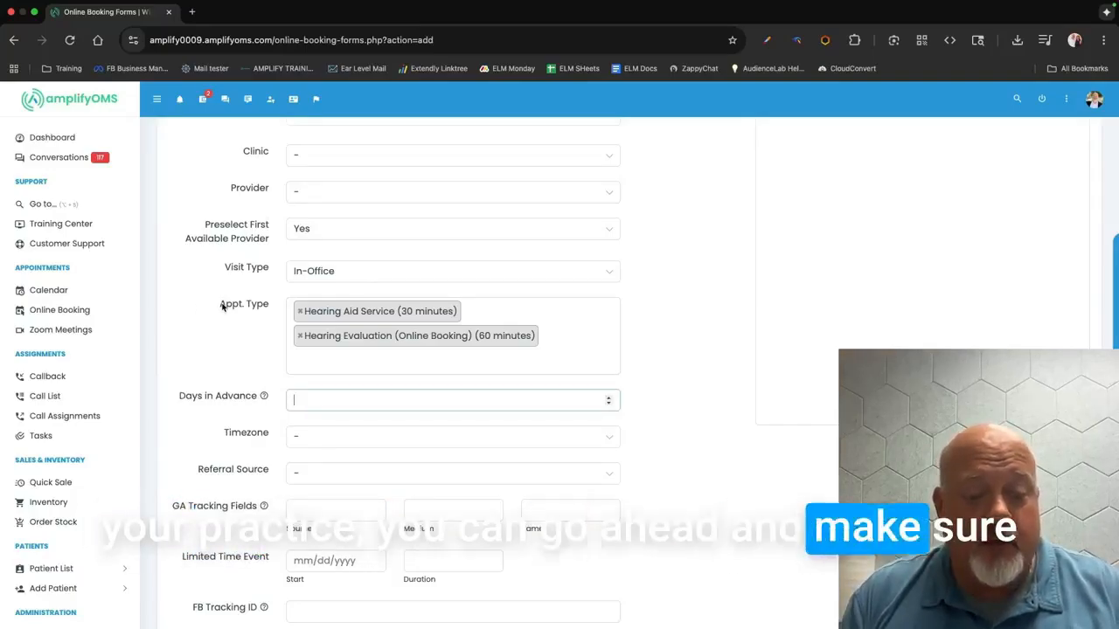
text(2)
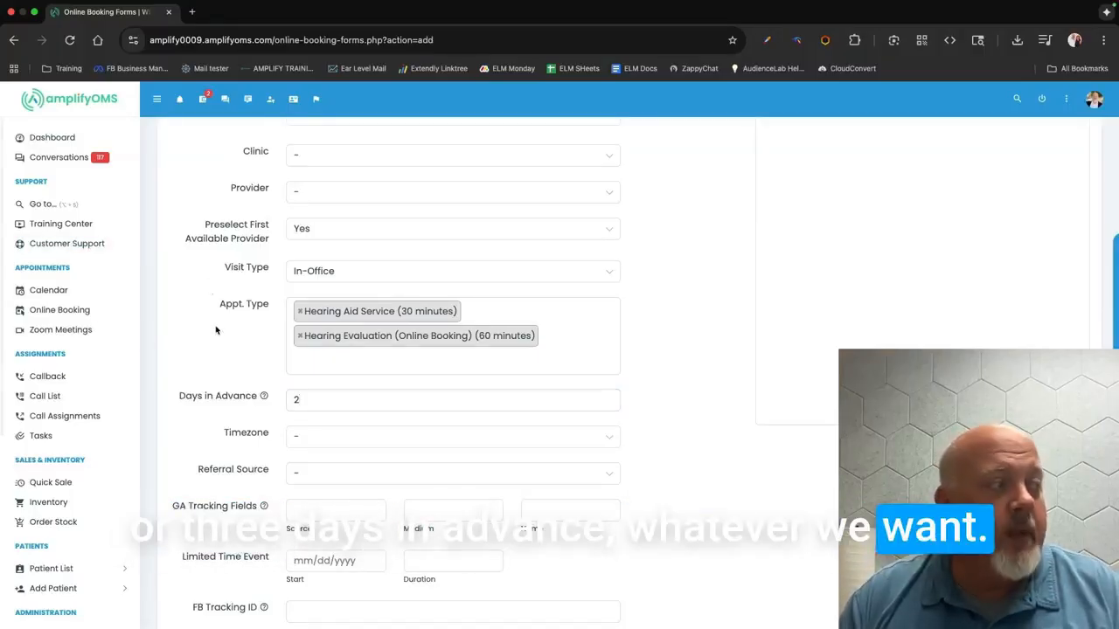
scroll(262, 350, down, 2)
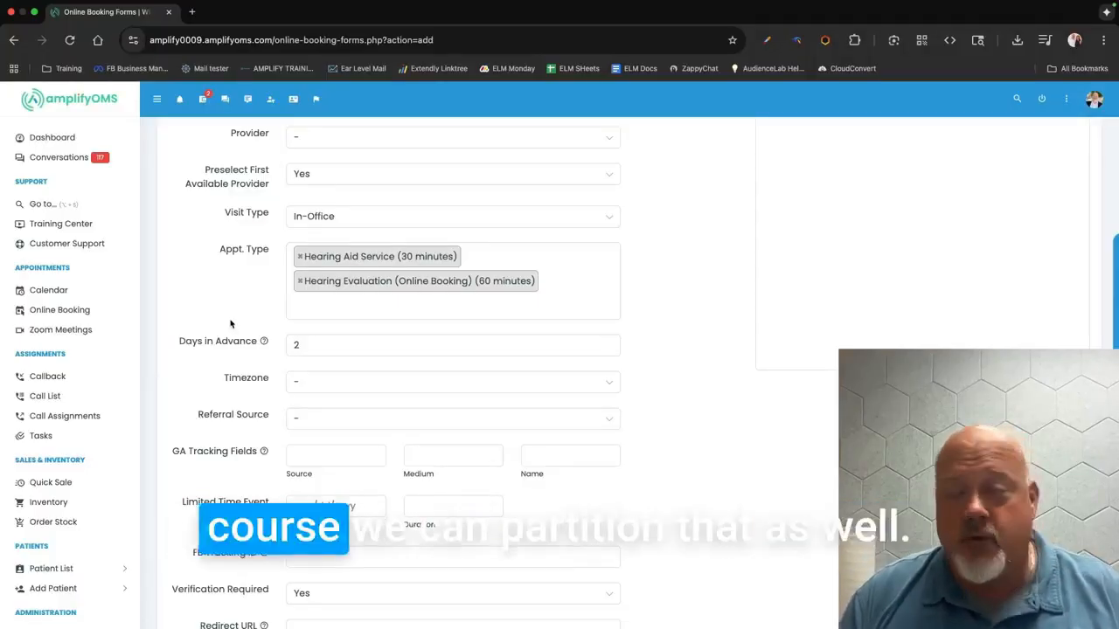
scroll(231, 323, down, 3)
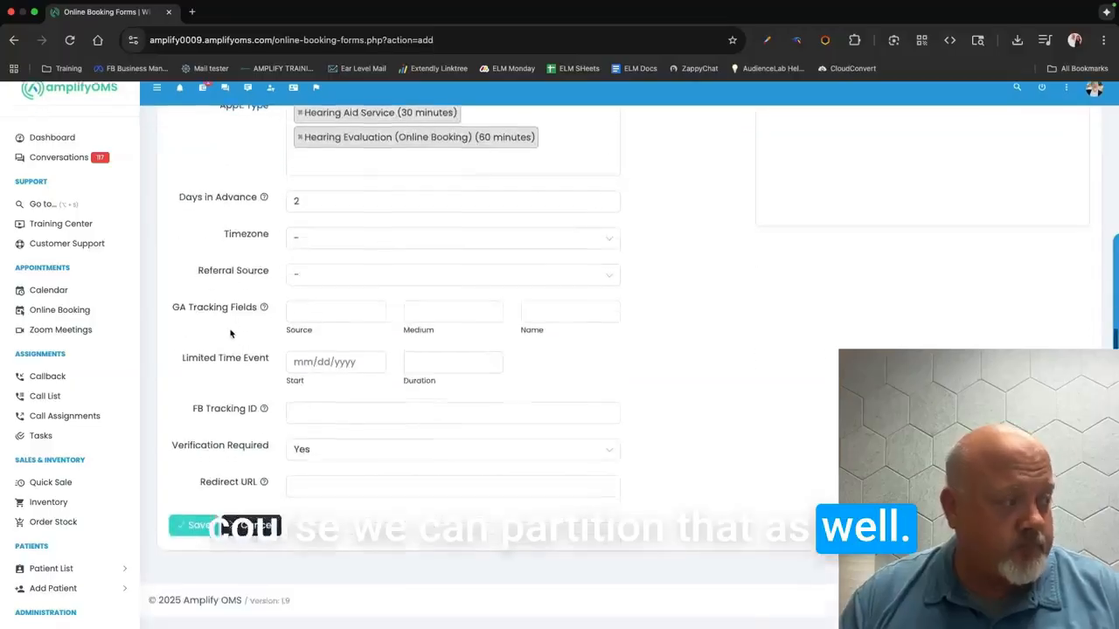
click(336, 283)
scroll(425, 428, down, 1)
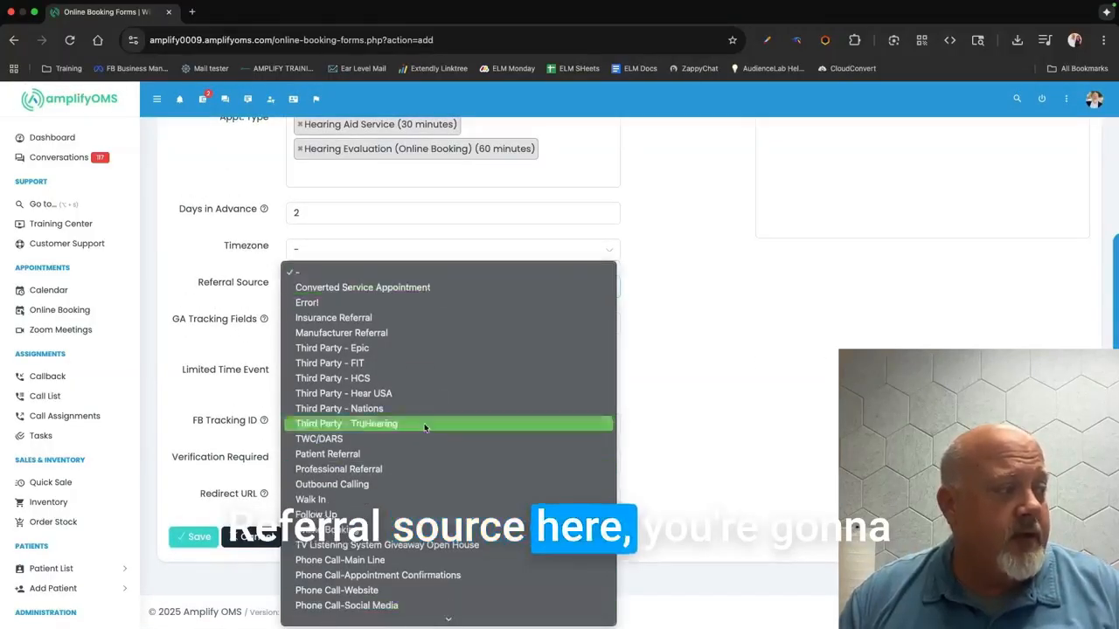
scroll(428, 494, down, 2)
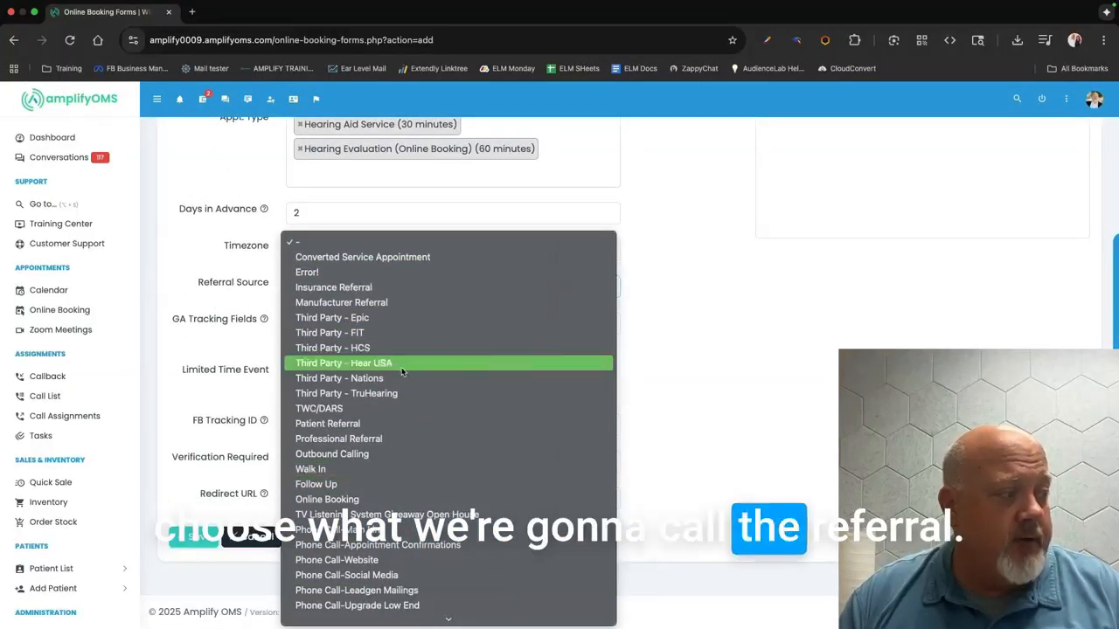
click(409, 499)
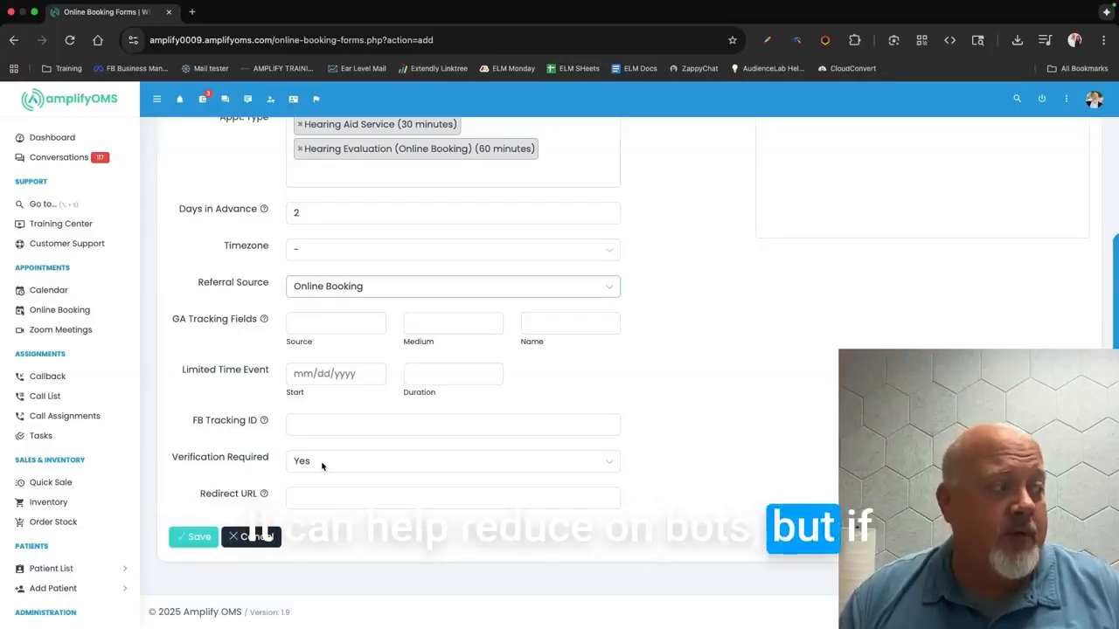
Step: Keep Verification Required set to Yes and save the new booking form
click(322, 466)
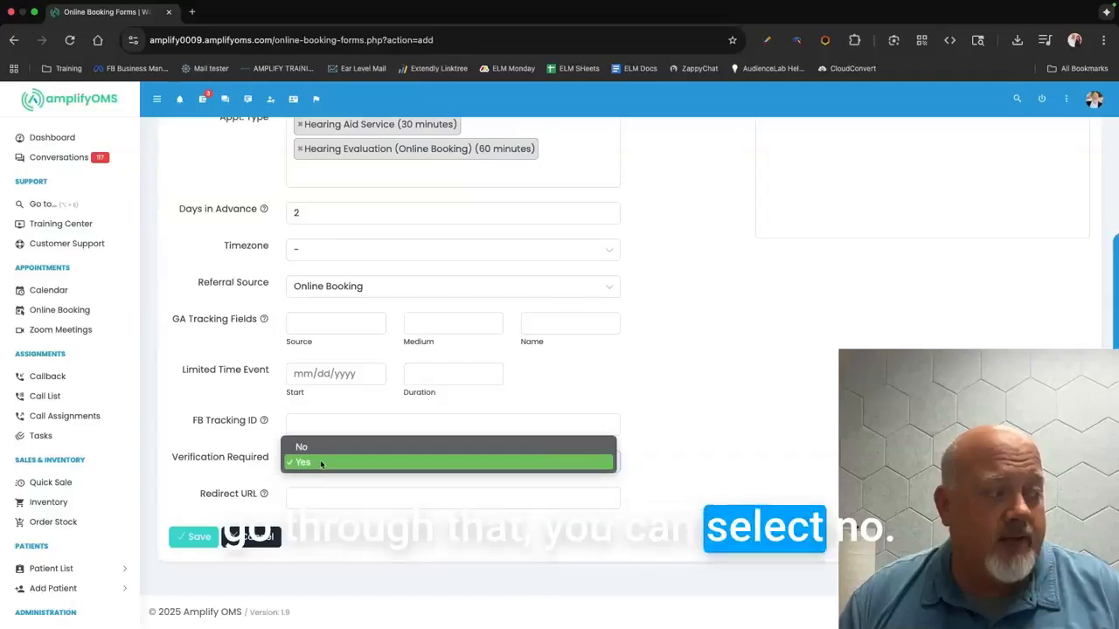
click(306, 462)
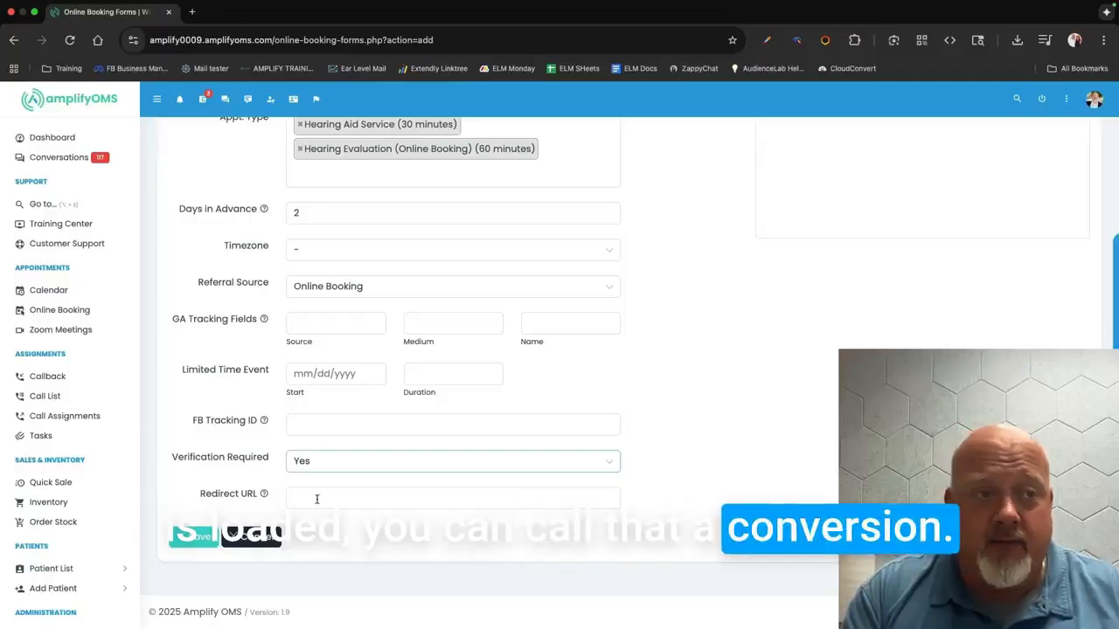
scroll(690, 320, up, 5)
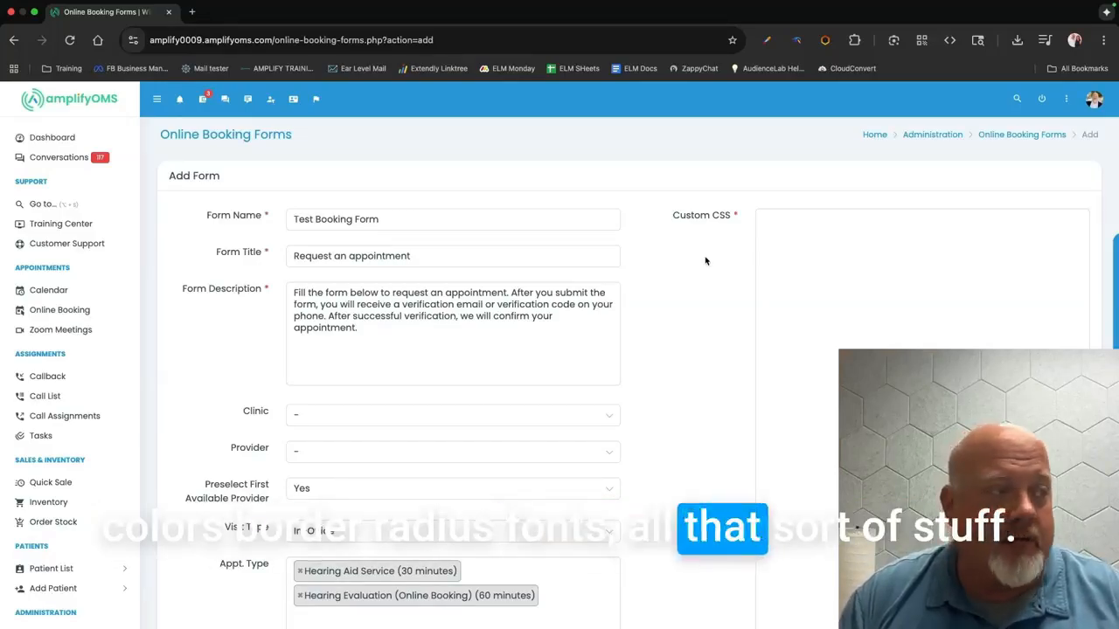
scroll(224, 343, down, 5)
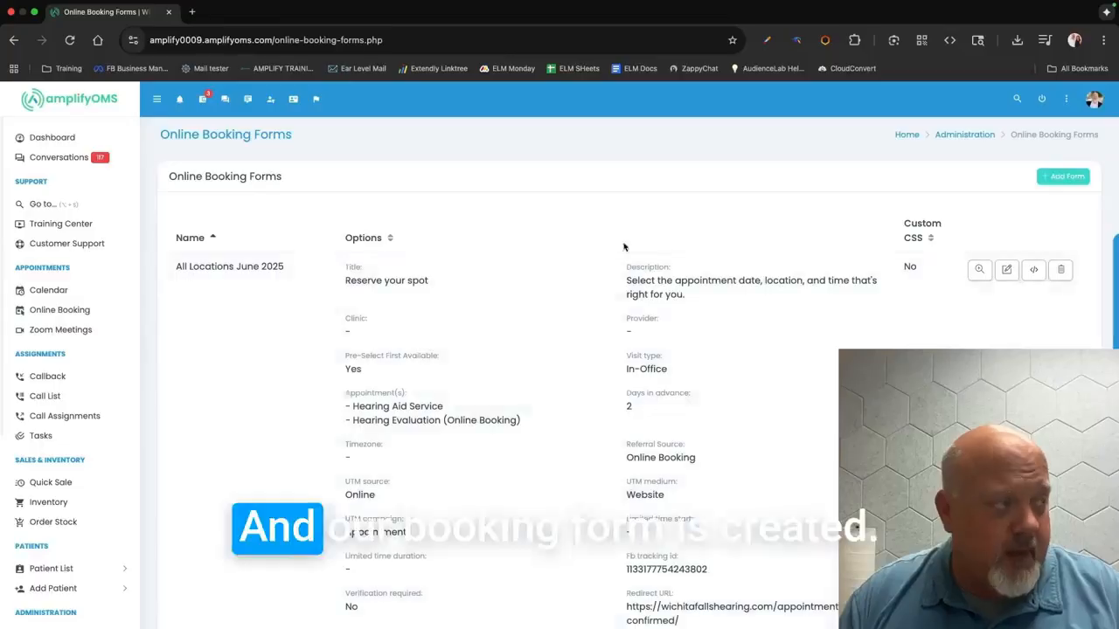
Step: Find Test Booking Form in the list of online booking forms and copy its generated embed code to the clipboard
scroll(624, 247, down, 6)
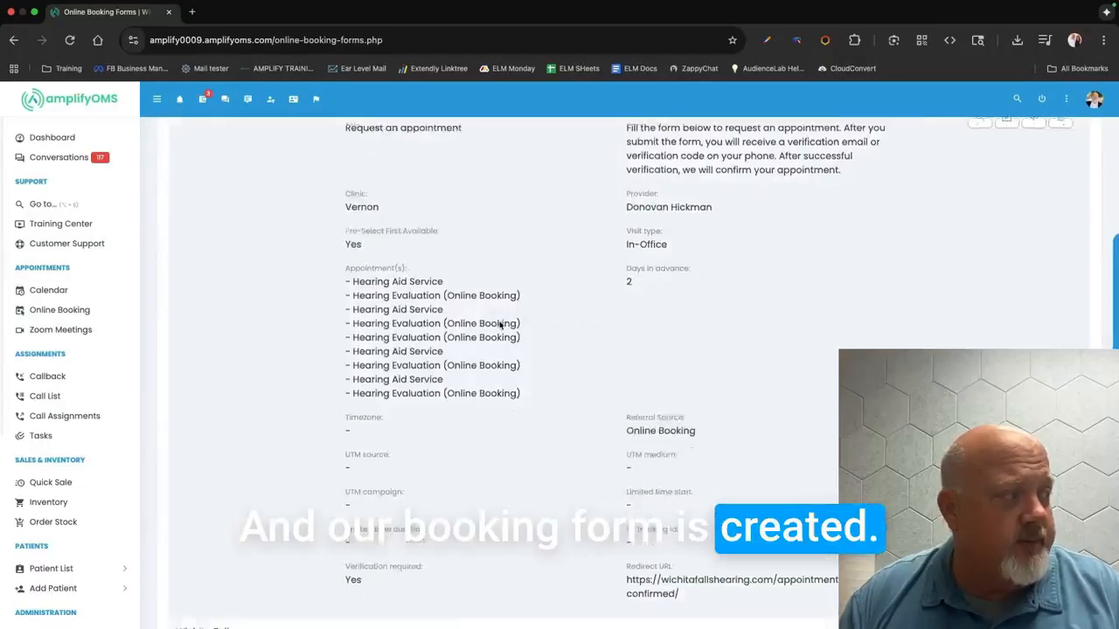
scroll(500, 324, down, 5)
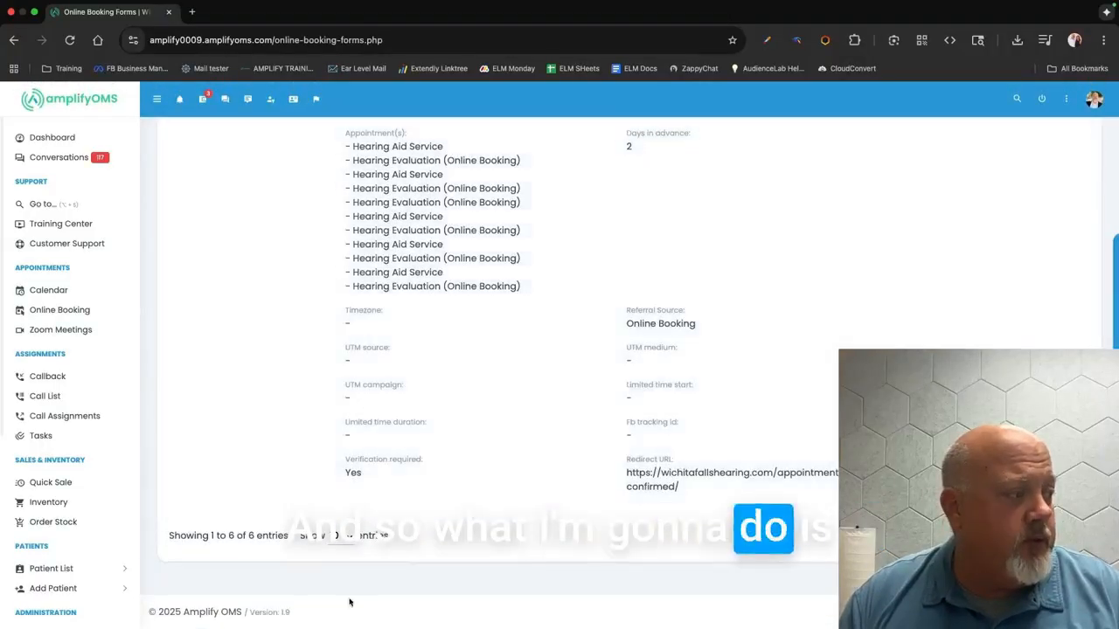
scroll(450, 447, up, 6)
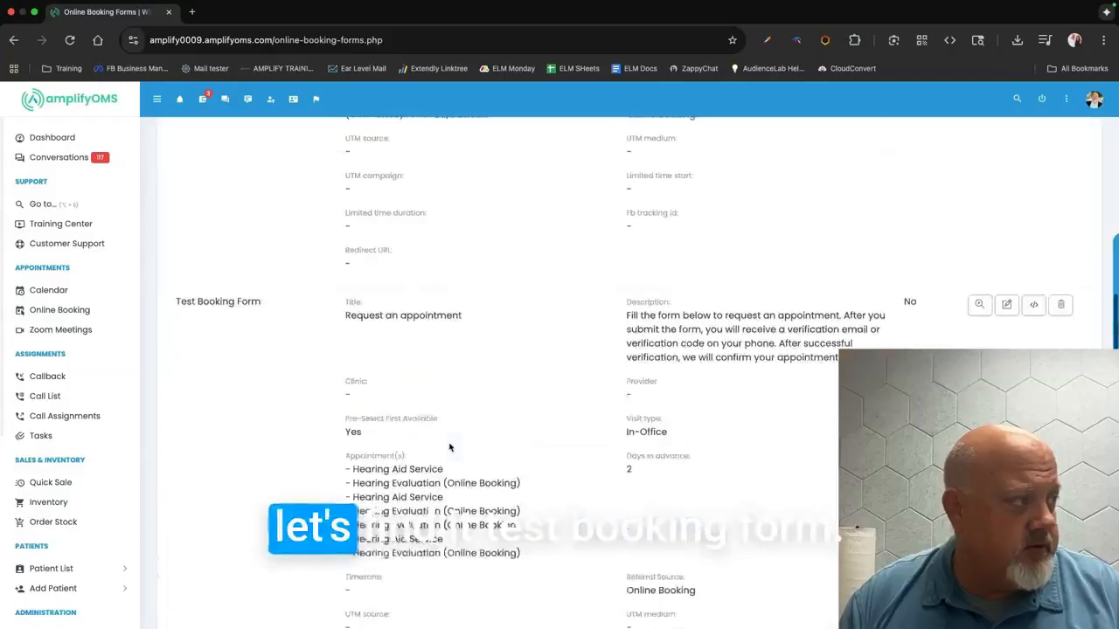
scroll(451, 447, down, 1)
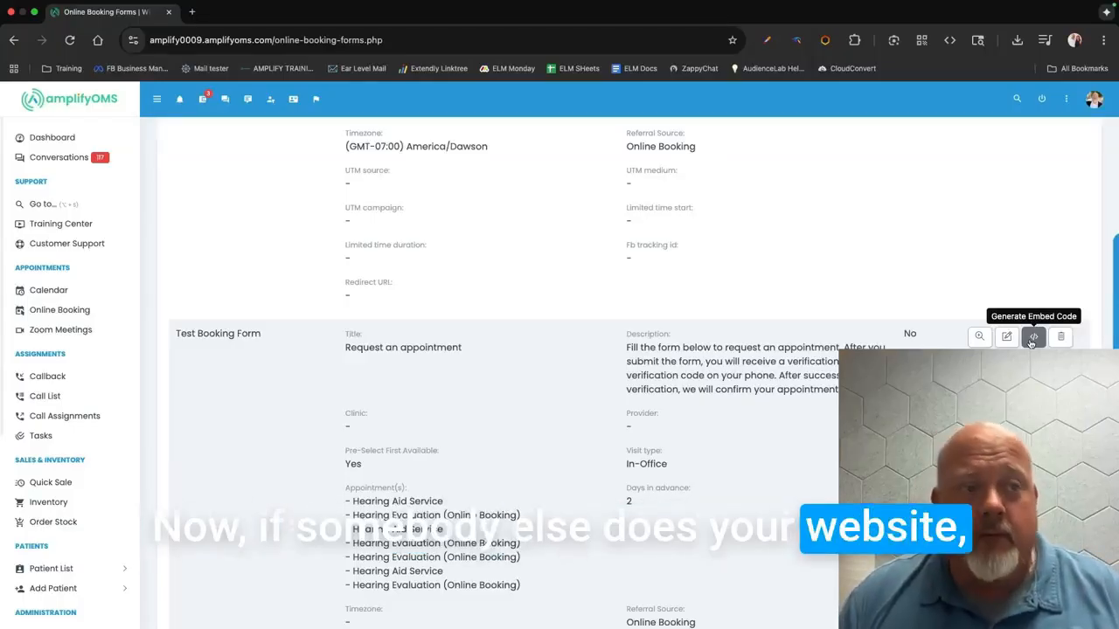
click(1032, 339)
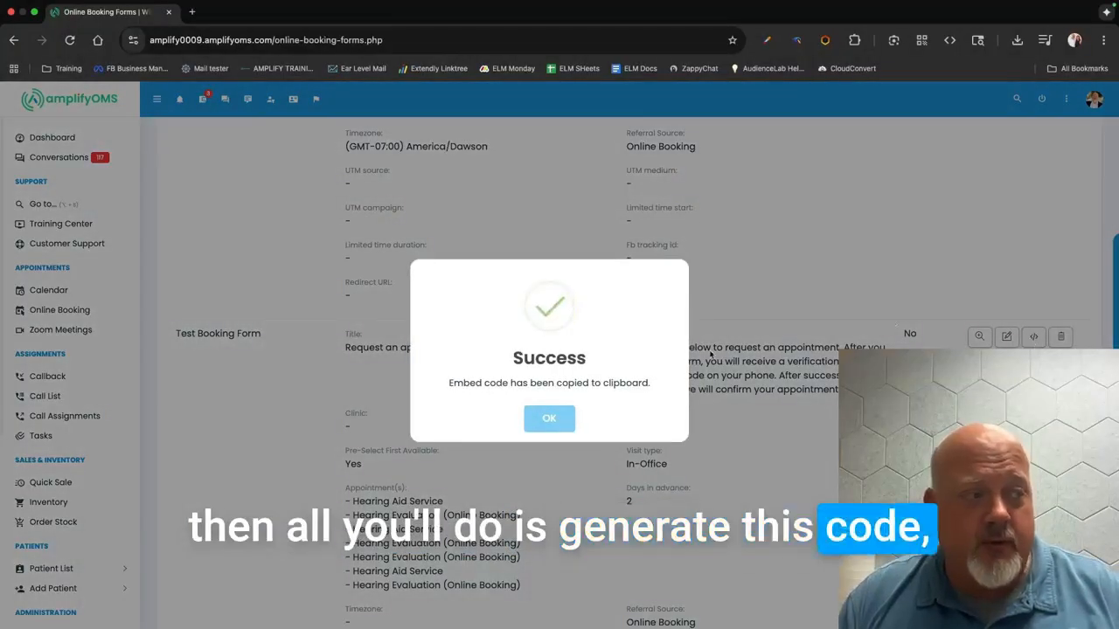
click(558, 420)
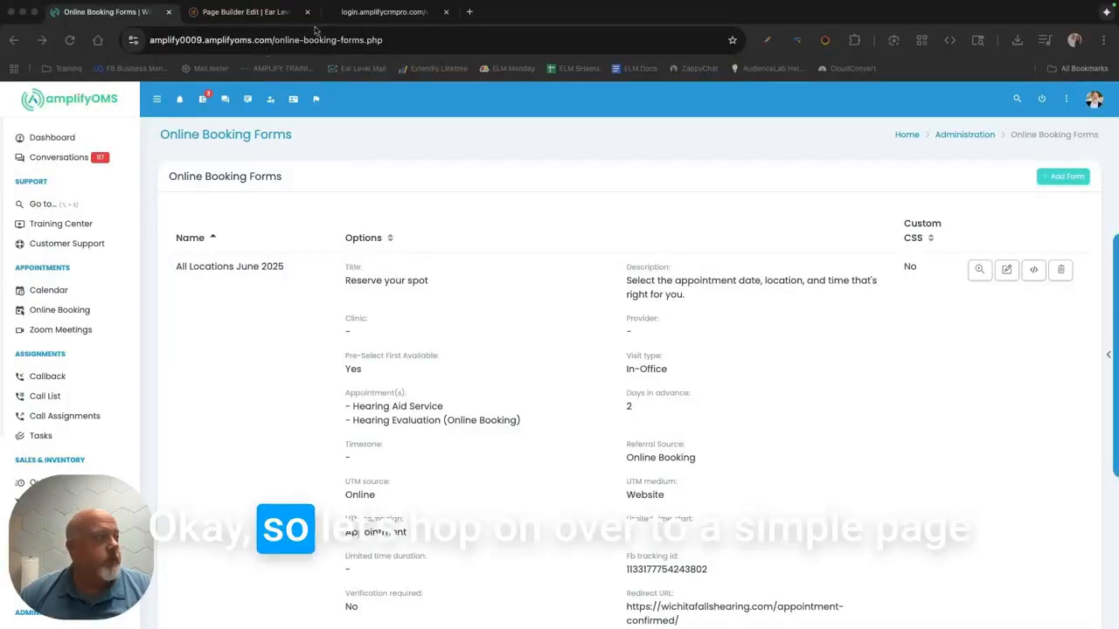
Step: Switch to the page builder with the Online Booking Portal page and close the SEO Meta Data settings
click(232, 13)
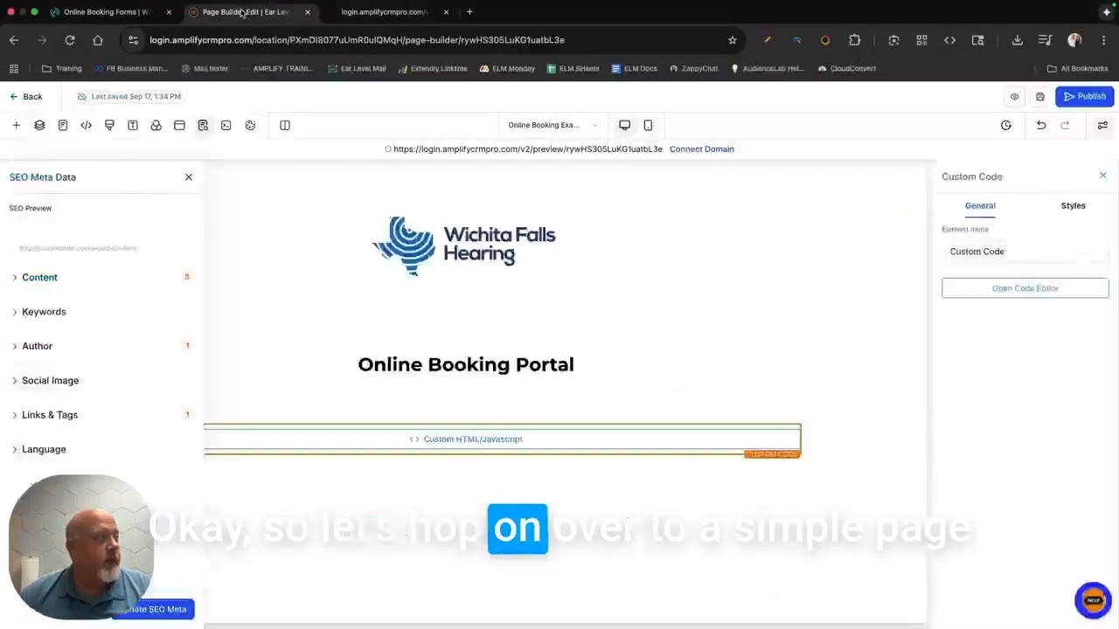
click(188, 177)
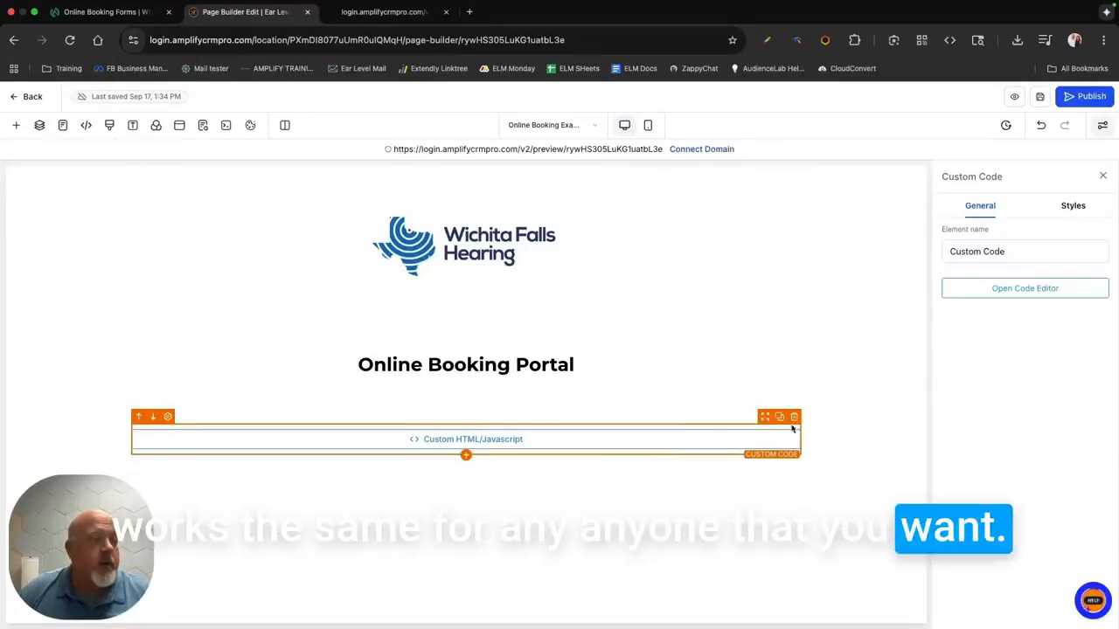
Step: Delete the existing custom code section and add a new Code element below the Online Booking Portal heading
click(839, 418)
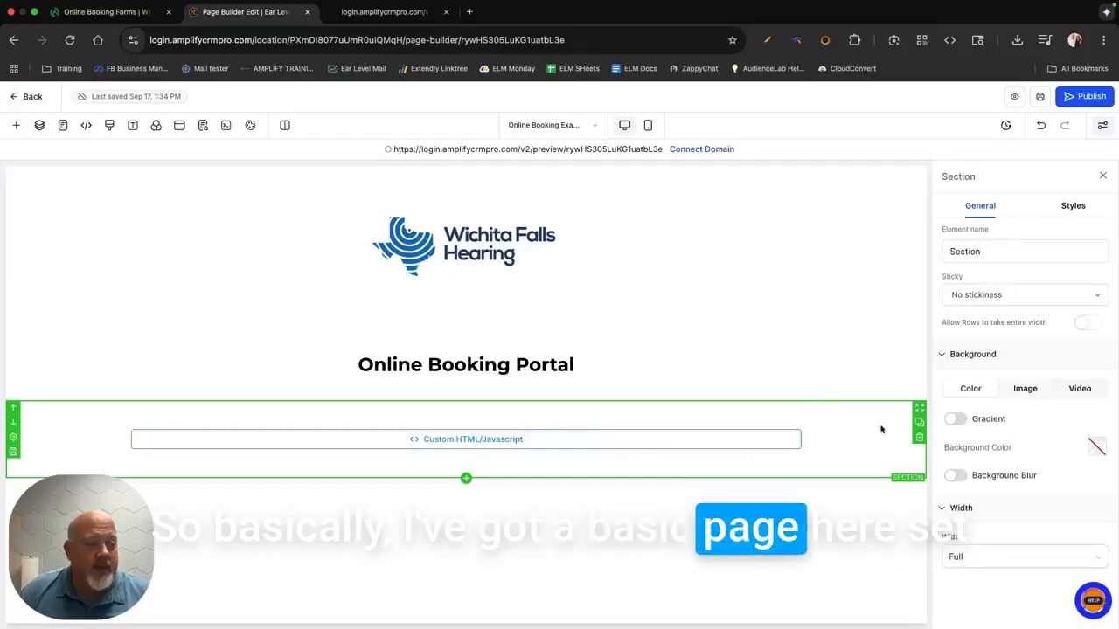
click(918, 438)
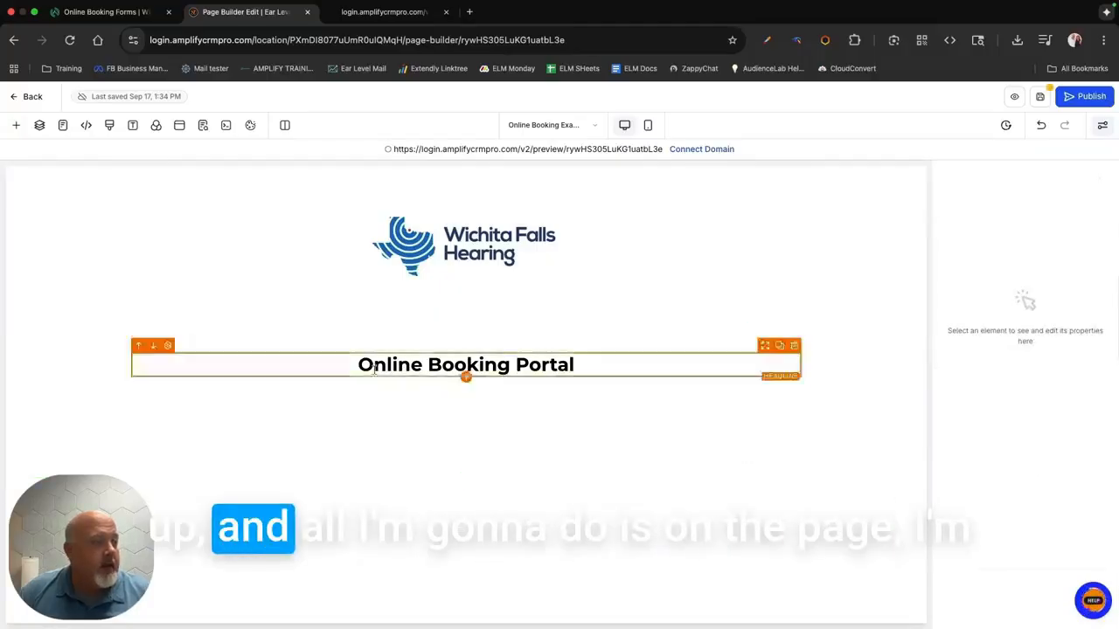
click(472, 384)
click(466, 387)
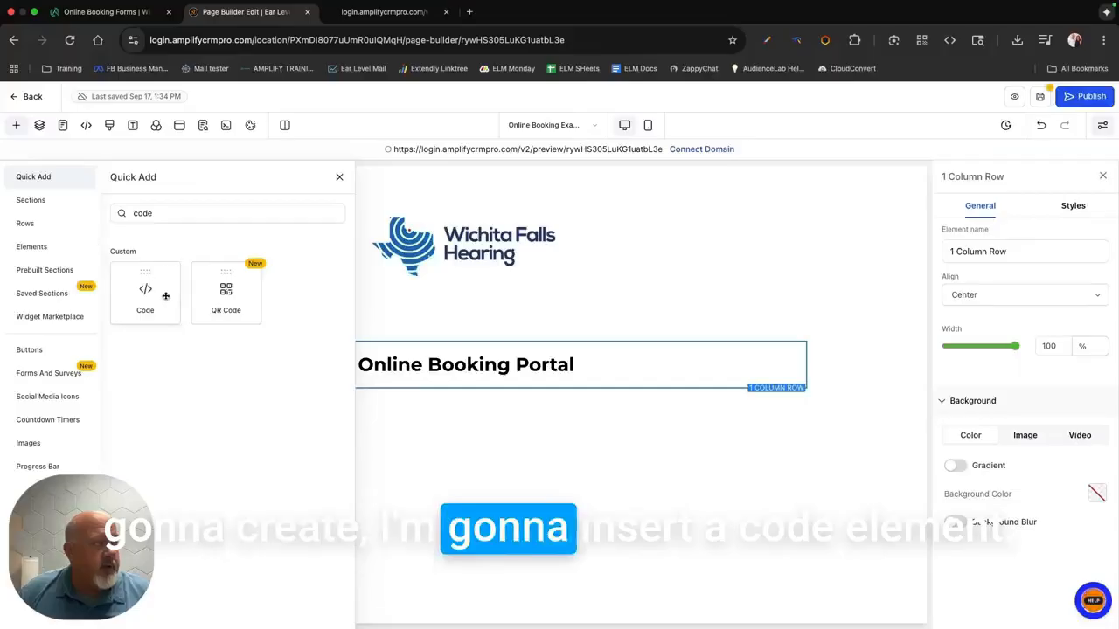
drag(145, 293, 472, 430)
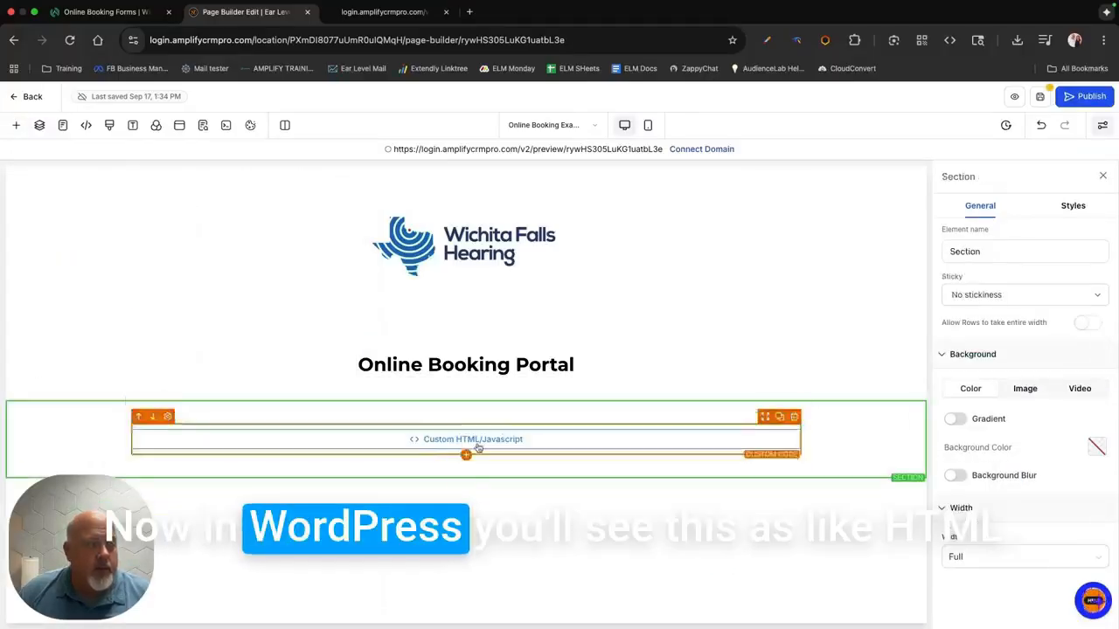
Step: Paste the copied booking form embed code into the new Code element's code editor and save it
click(524, 446)
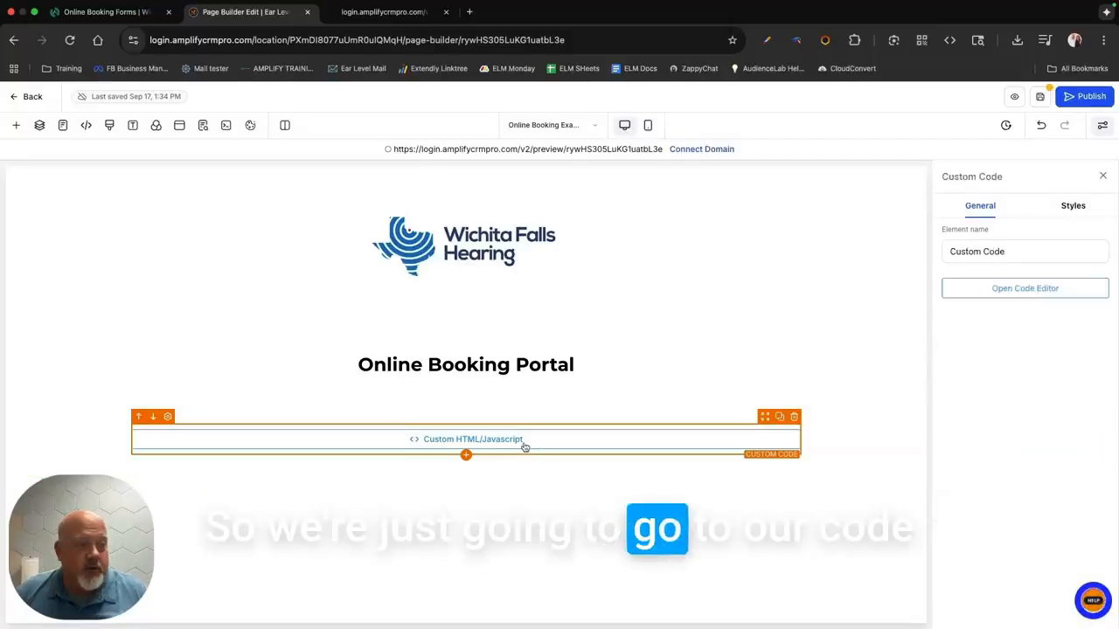
click(1021, 289)
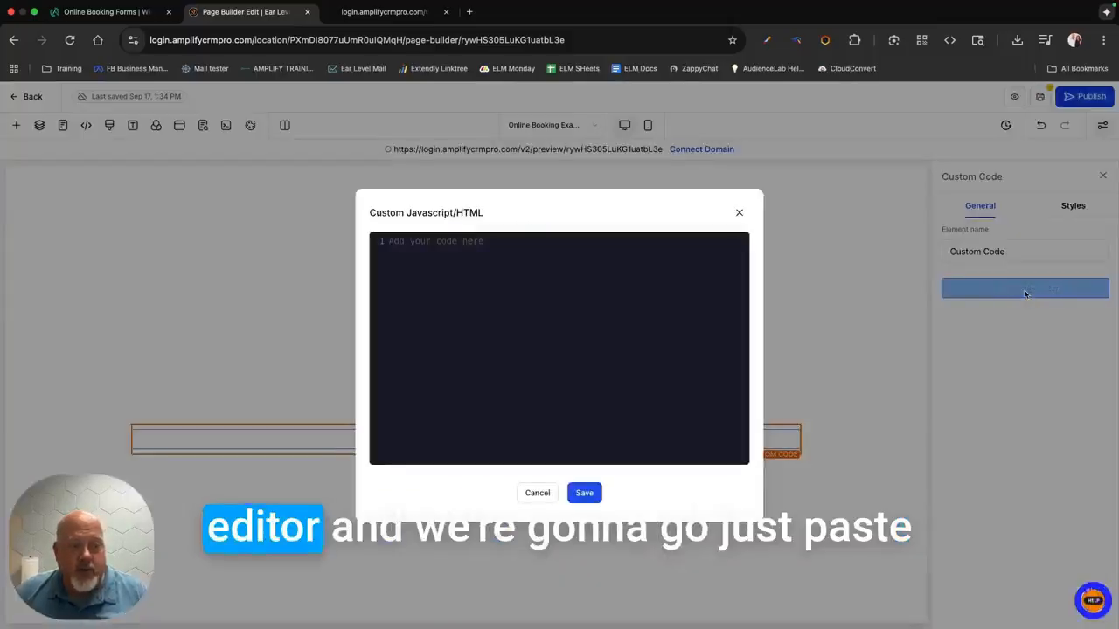
click(478, 264)
key(super+v)
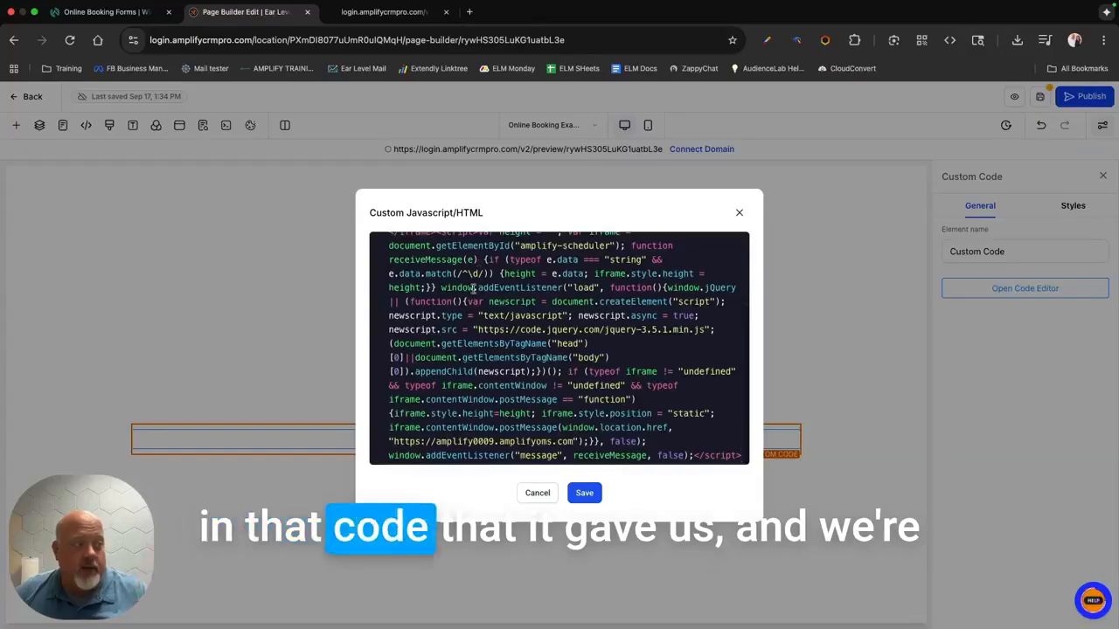
click(586, 493)
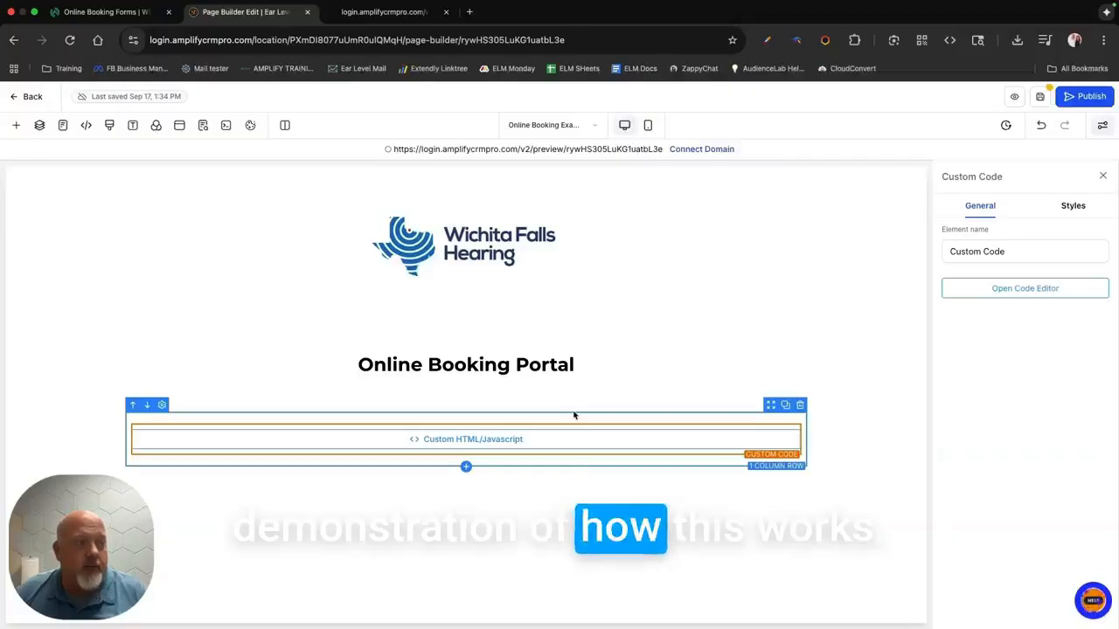
Step: Preview the page with the embedded booking form and choose Hearing Aid Service as the appointment type
click(1022, 97)
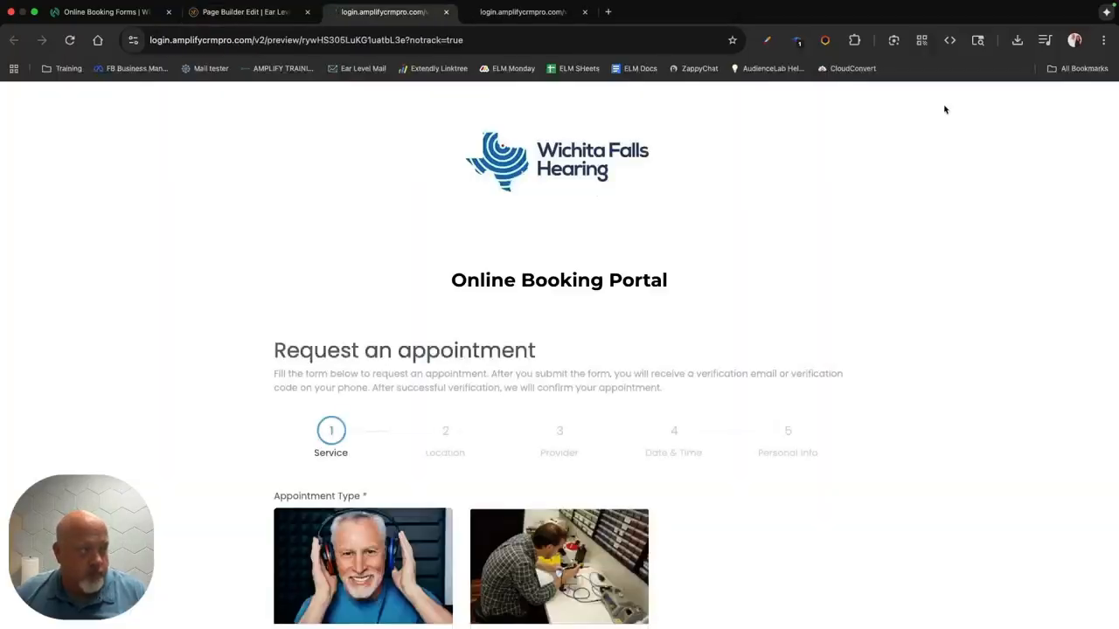
scroll(345, 242, down, 3)
scroll(362, 162, up, 2)
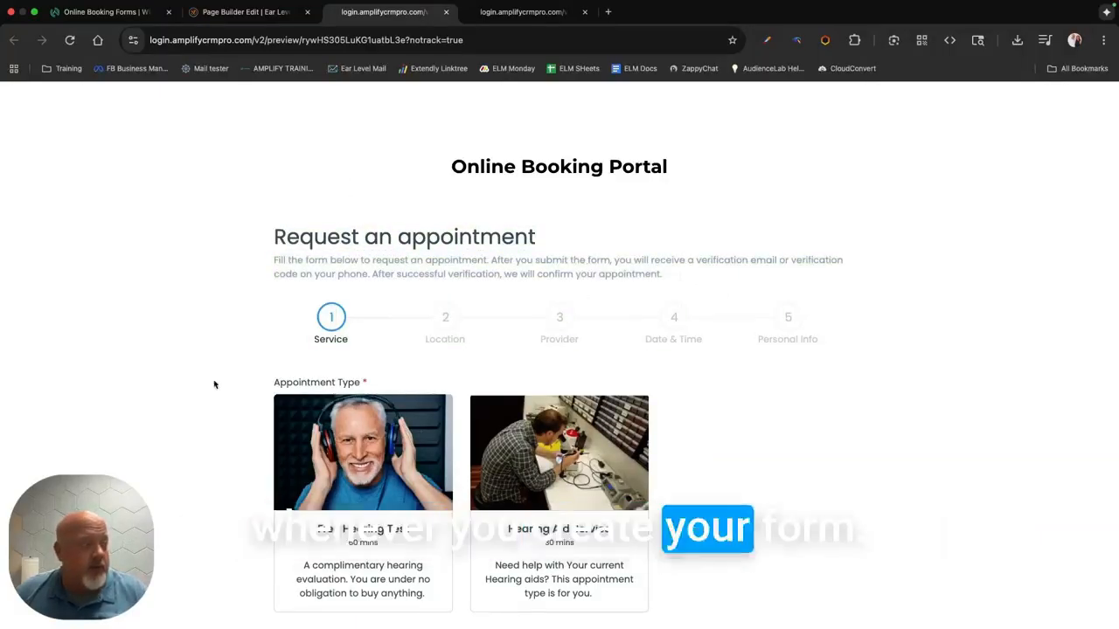
scroll(213, 390, down, 2)
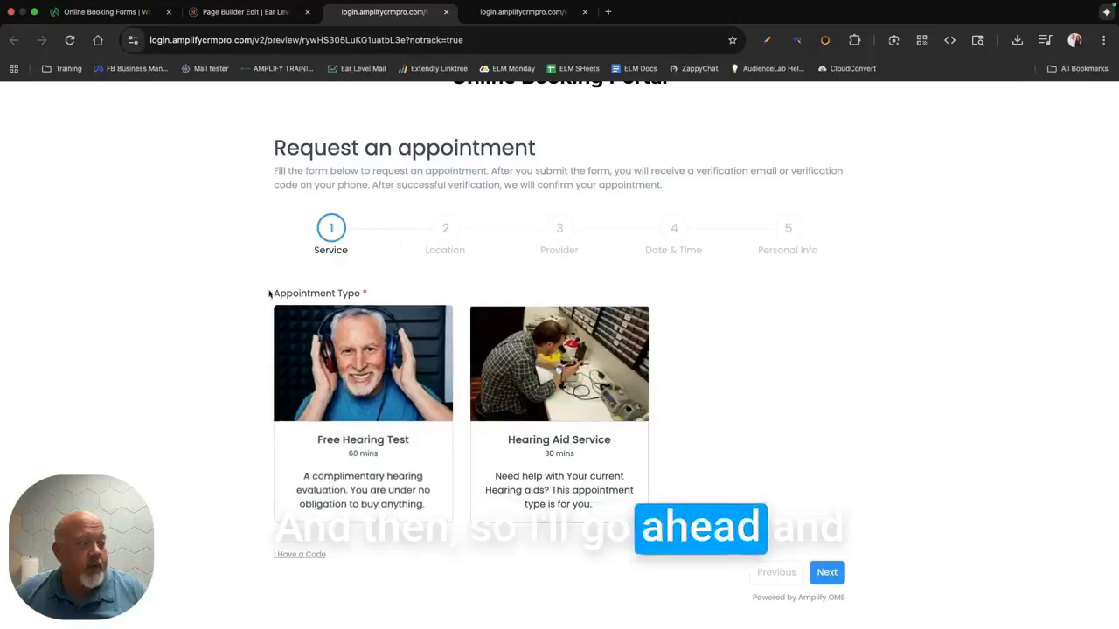
click(533, 402)
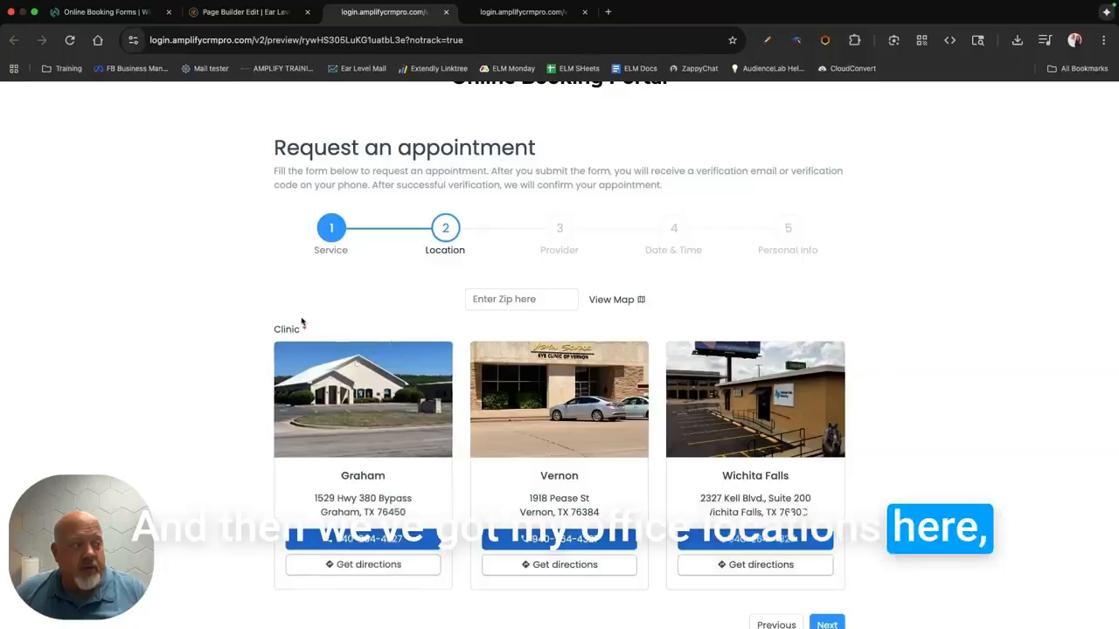
Step: View the clinic map, look up the nearest clinic by zip code, and choose the Wichita Falls location
click(626, 302)
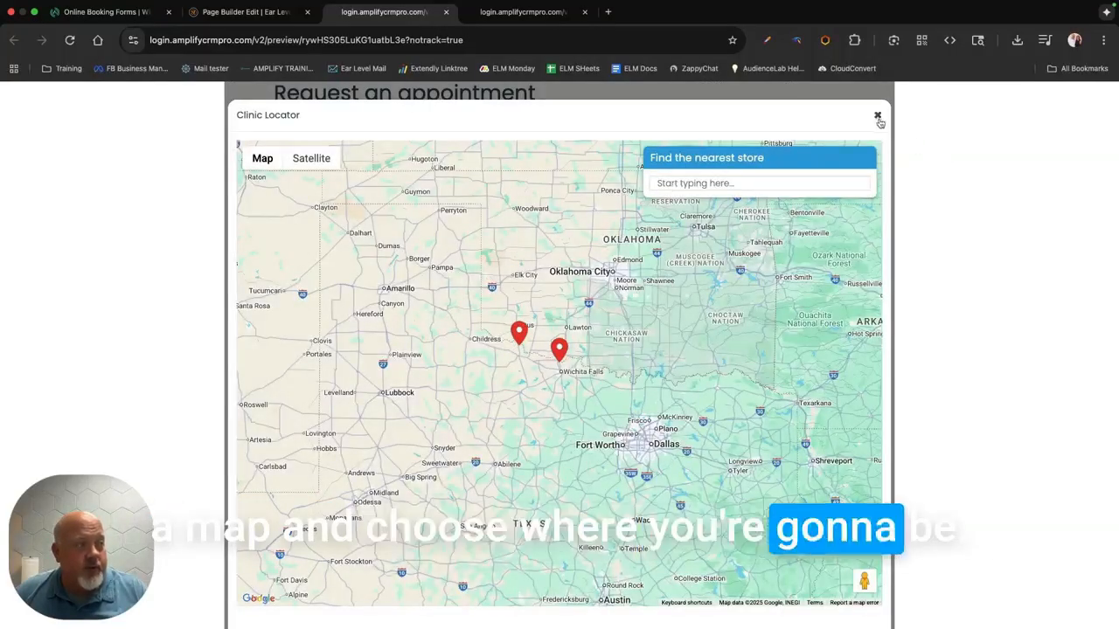
click(878, 116)
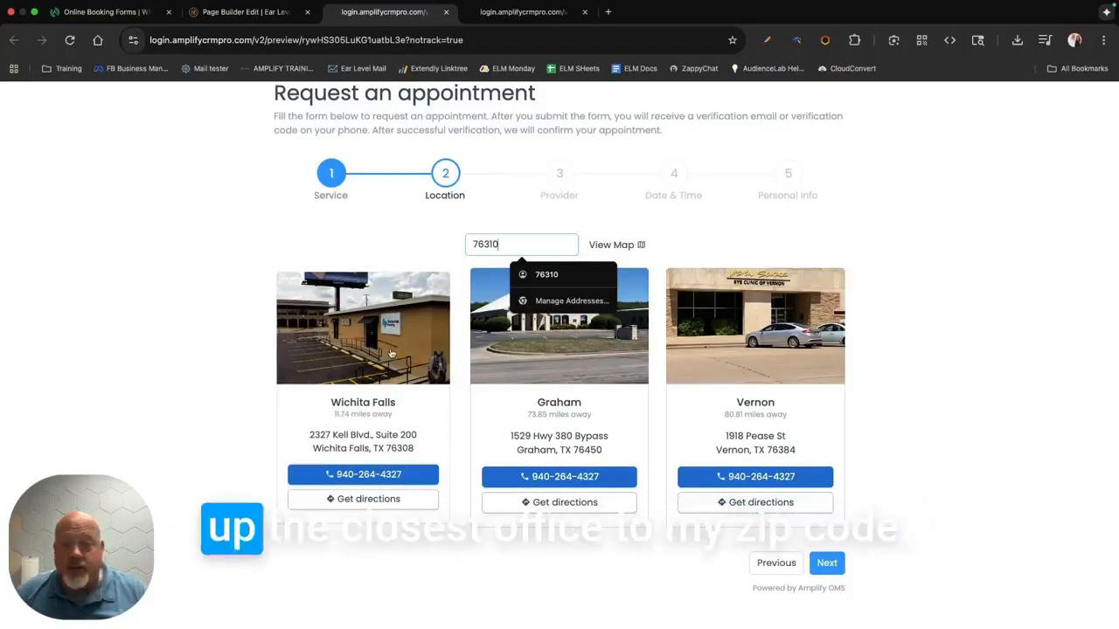
click(391, 353)
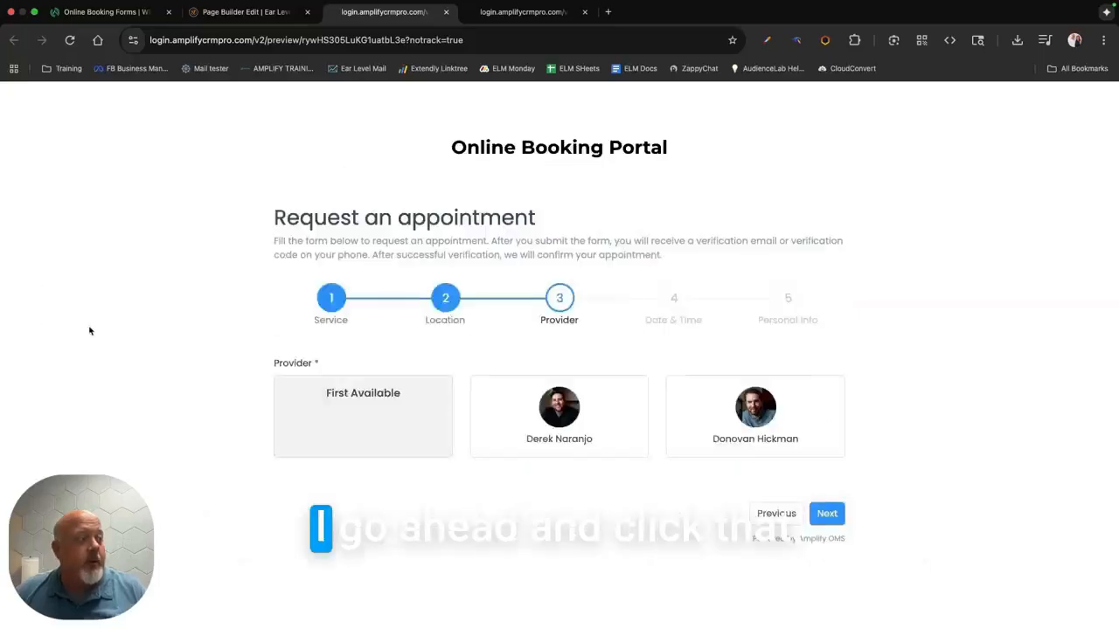
Step: Choose First Available as the provider and continue to Personal Info with the September 19th 2025, 09:00 am slot
click(355, 397)
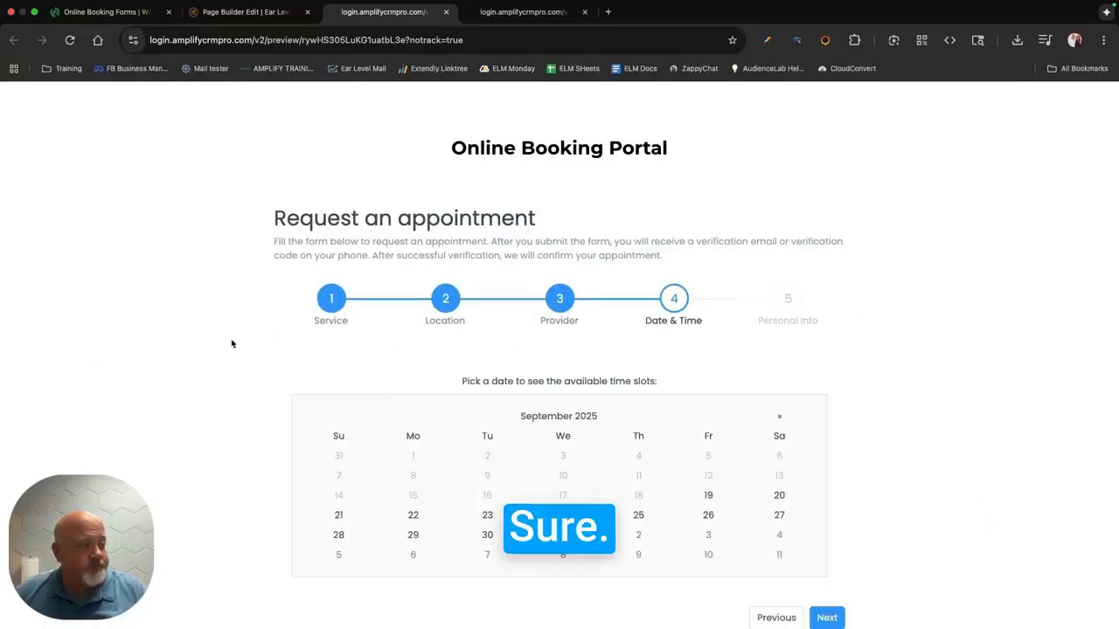
scroll(262, 354, down, 2)
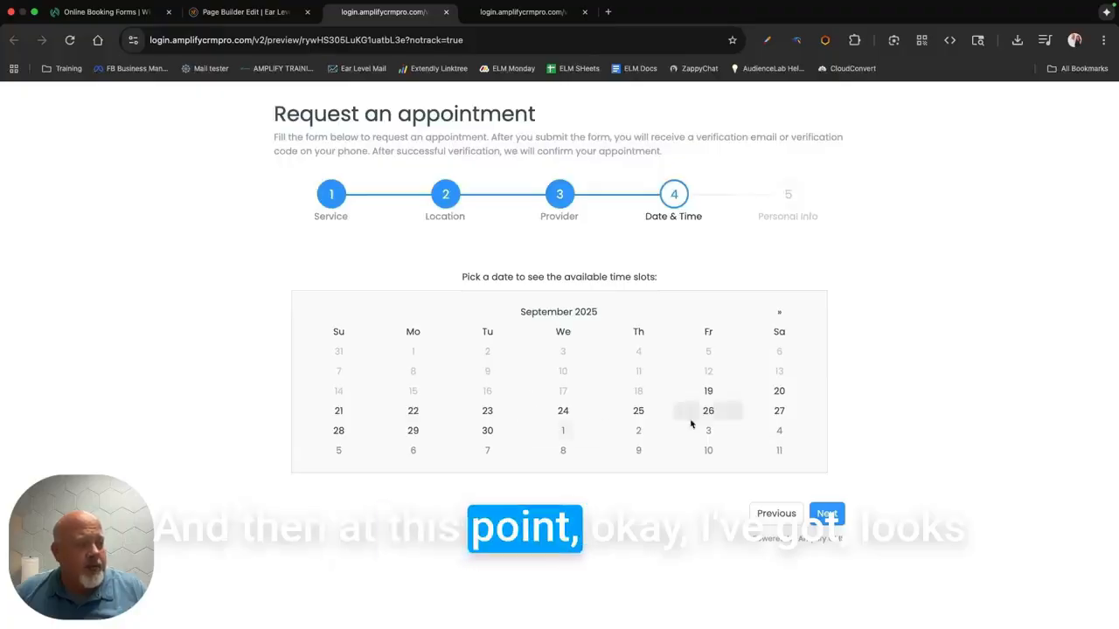
click(708, 395)
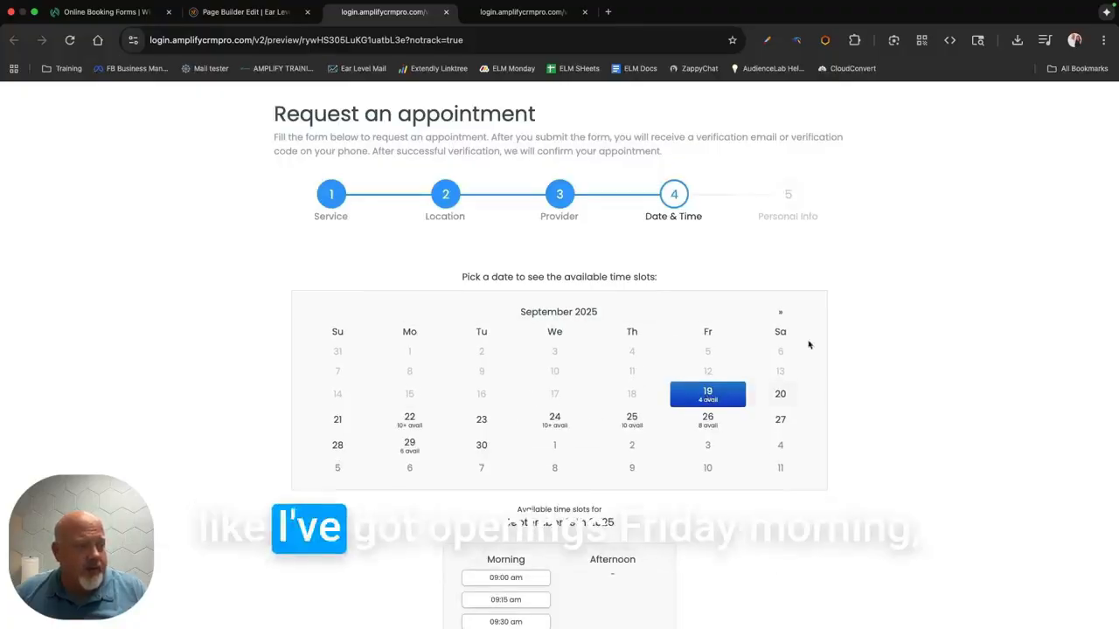
scroll(248, 411, down, 4)
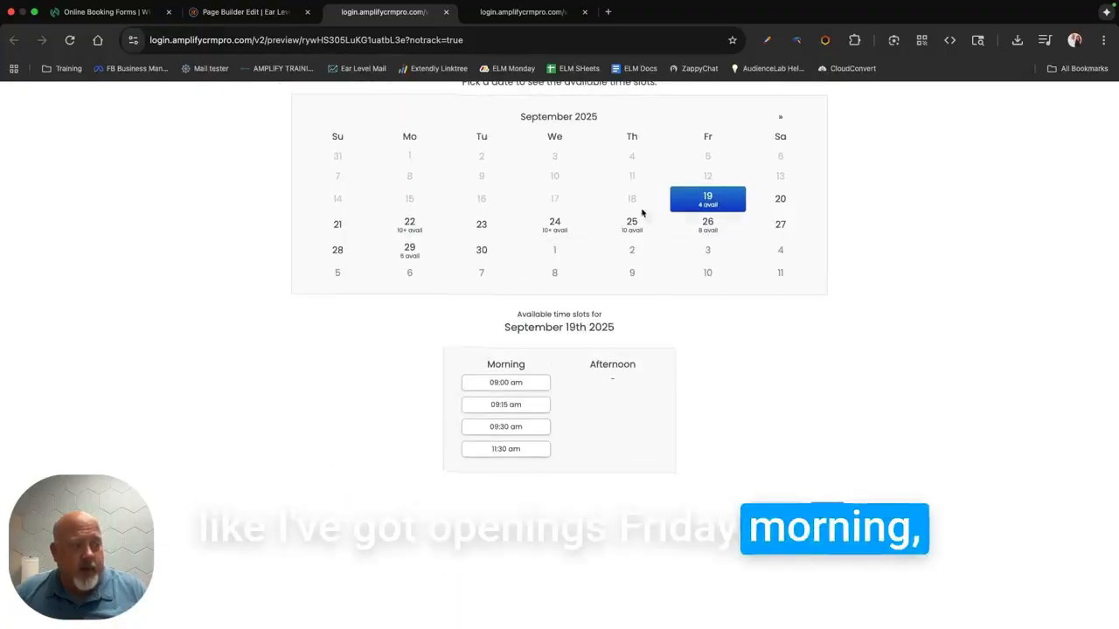
click(529, 383)
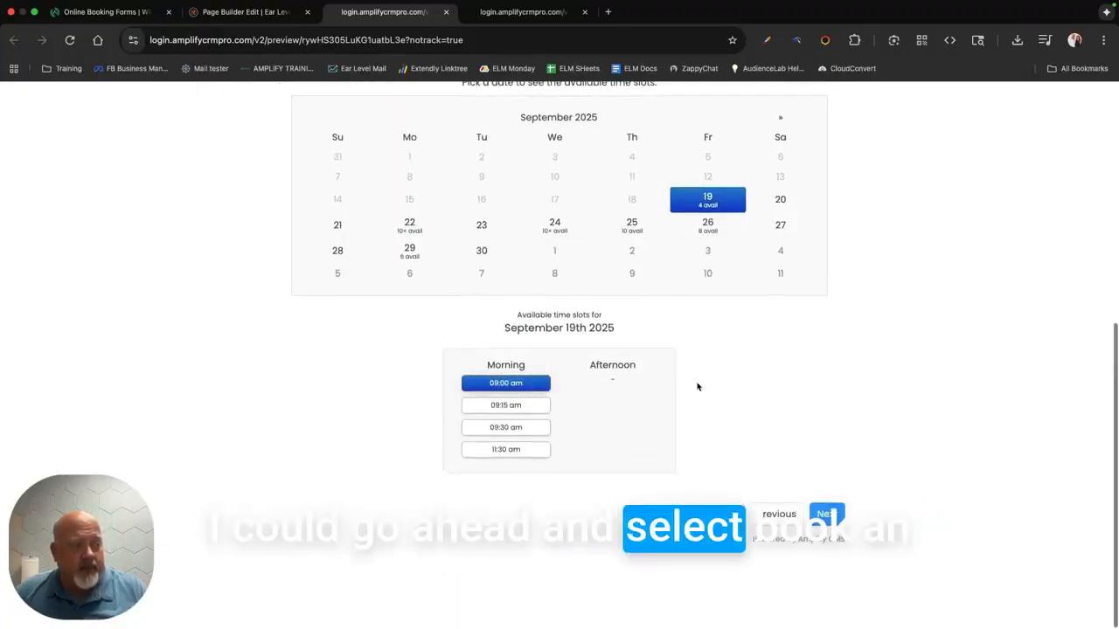
click(827, 514)
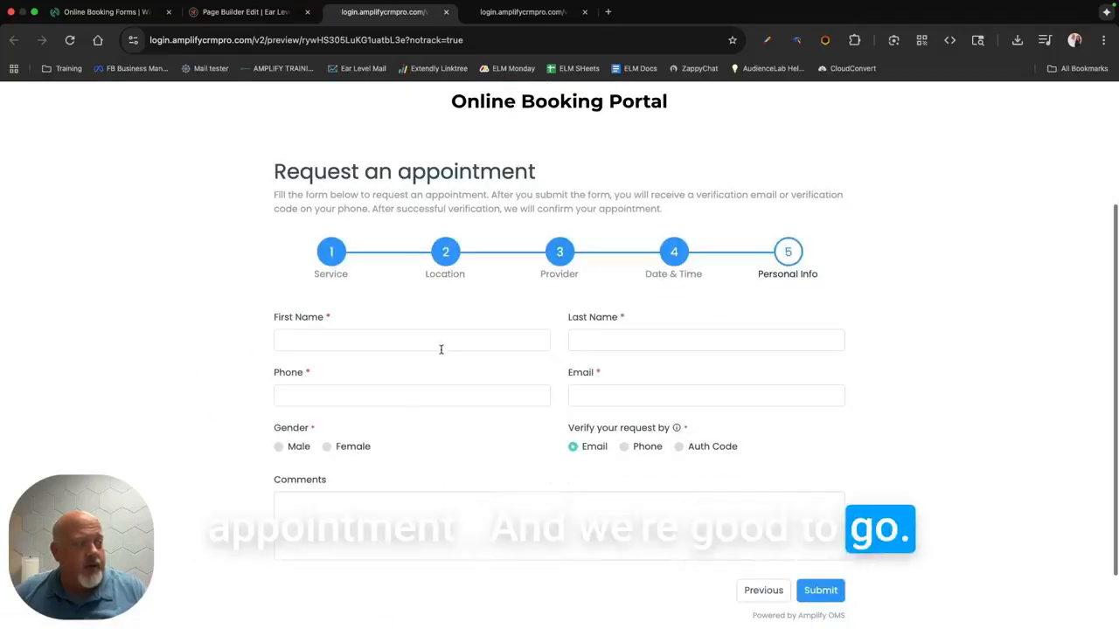